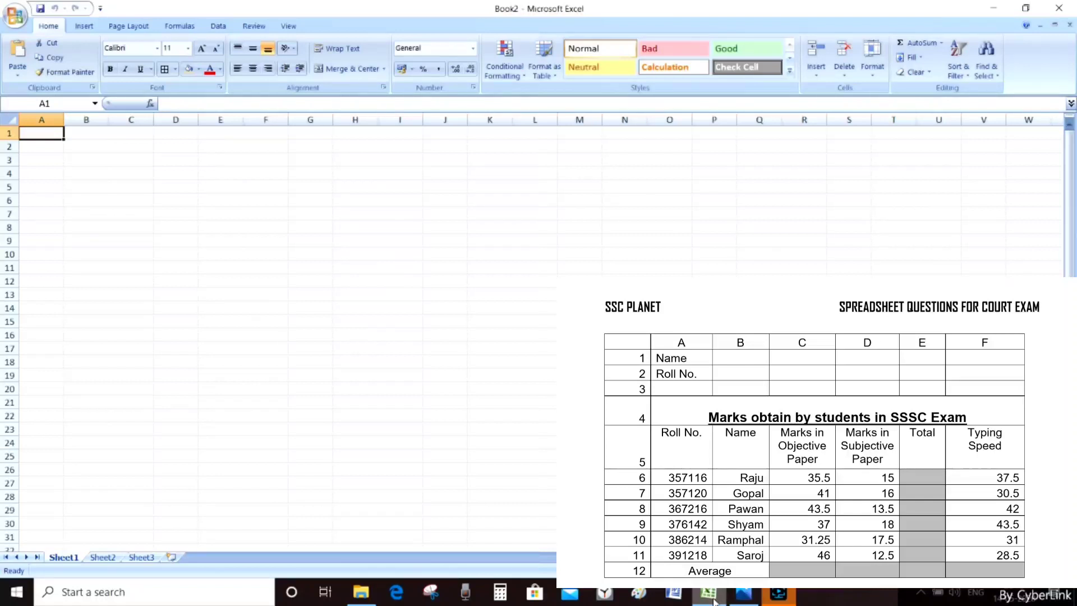
Enter the label 'Name' in A1 and 'Roll No.' in A2.
type("Name")
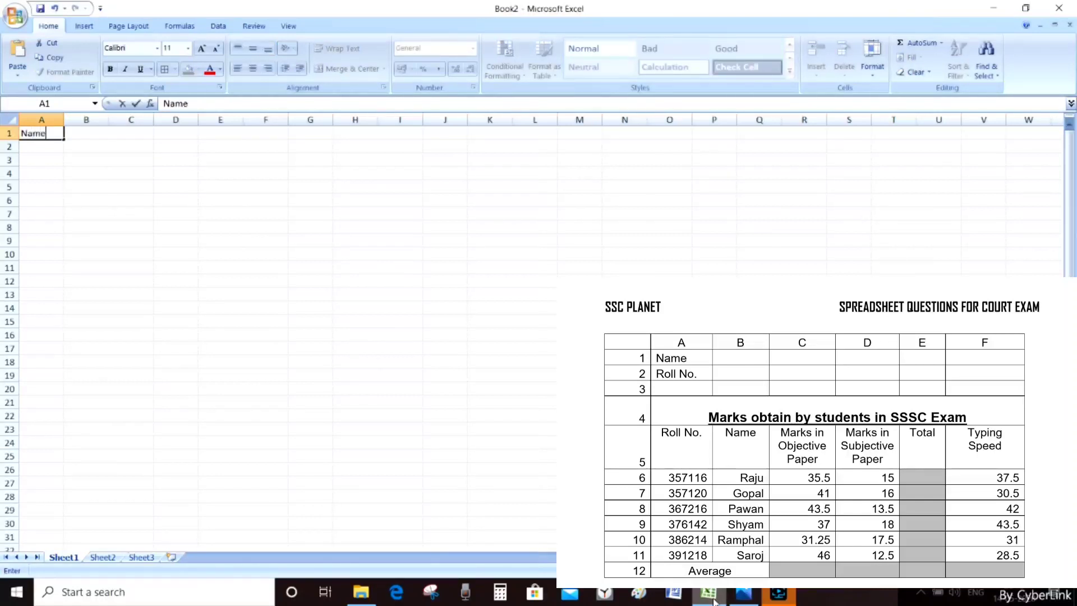
key("Return")
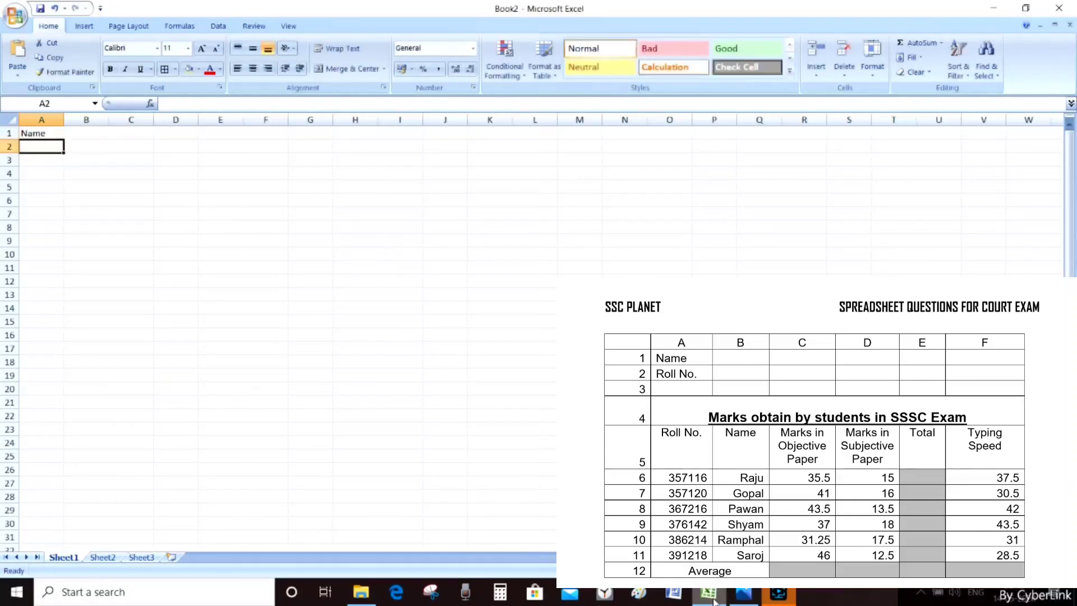
type("Rol")
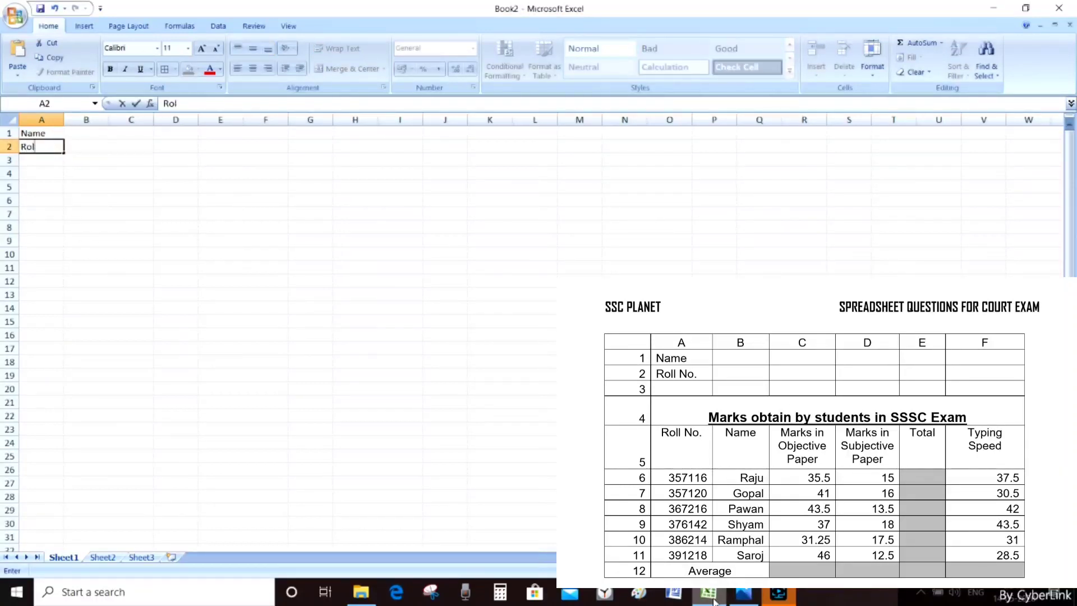
type("l.")
key("BackSpace")
type("No.")
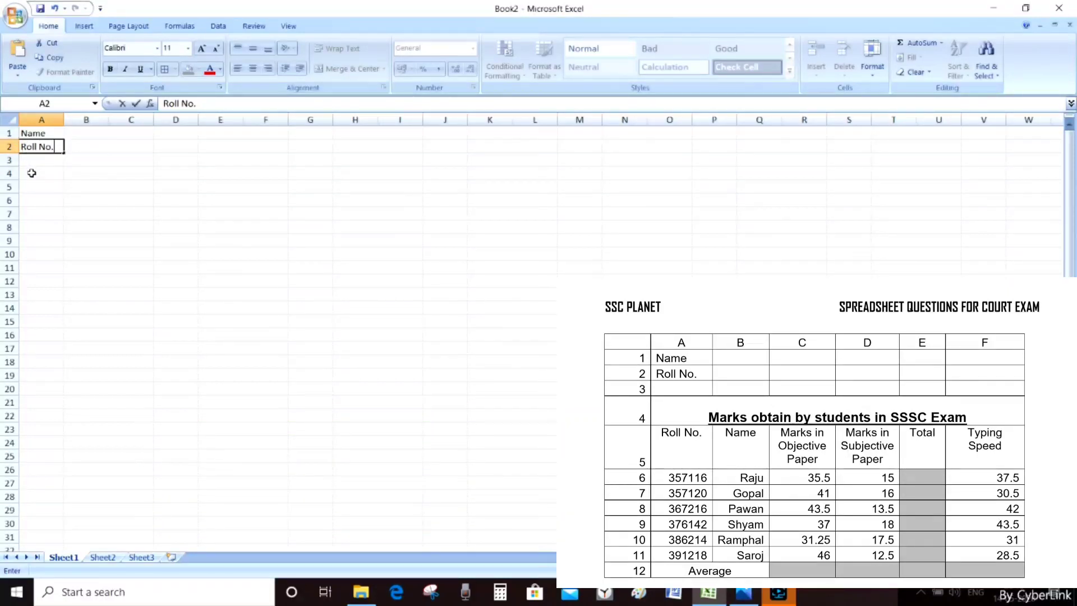
key("Return")
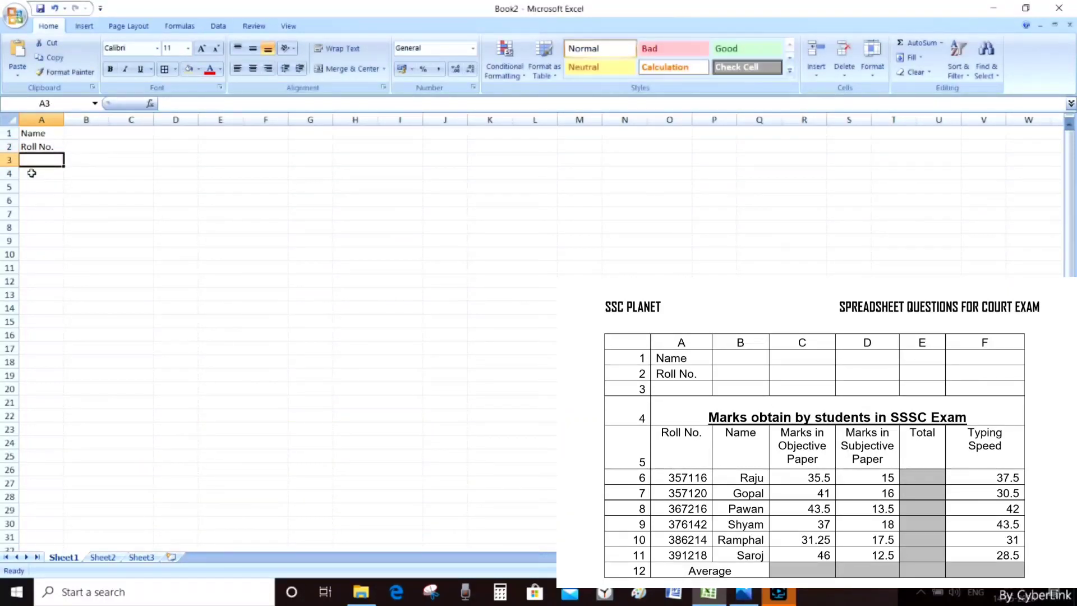
left_click(31, 172)
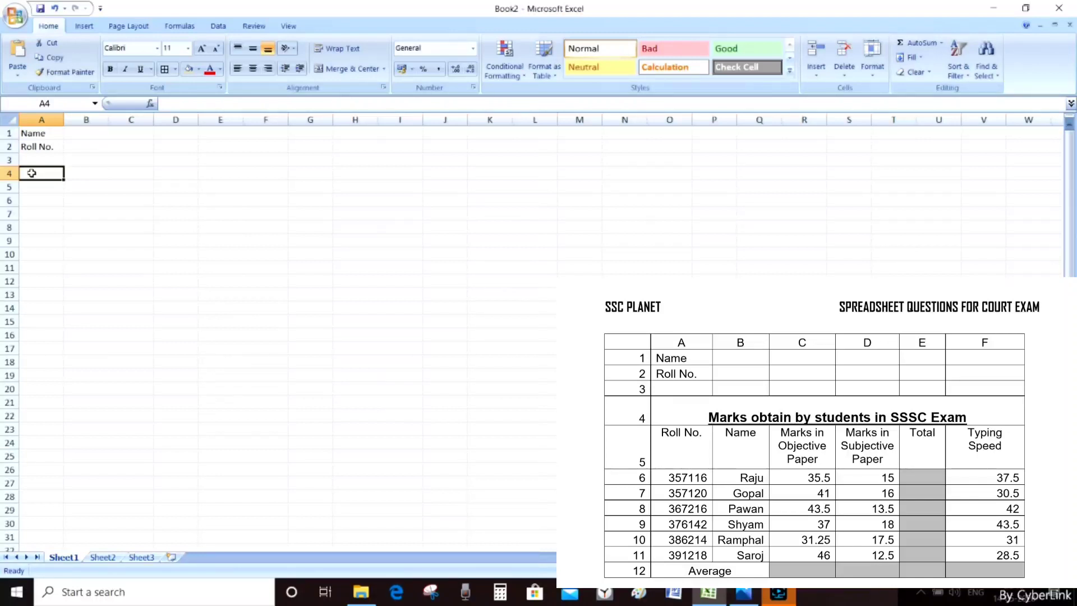
Merge and centre cells A4 through F4 into one title cell.
left_click_drag(31, 173, 270, 171)
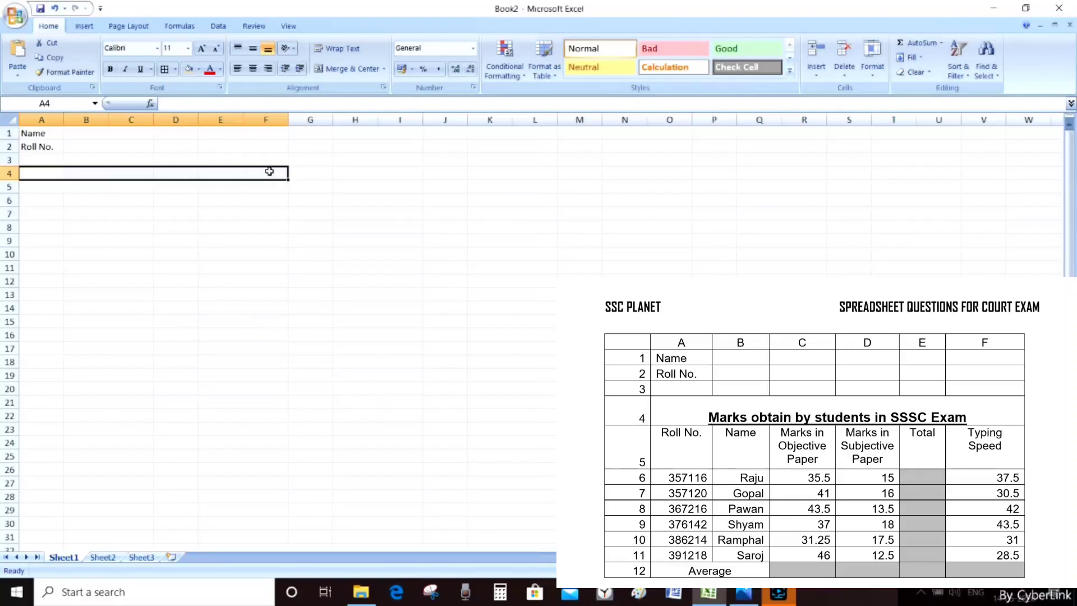
left_click(343, 69)
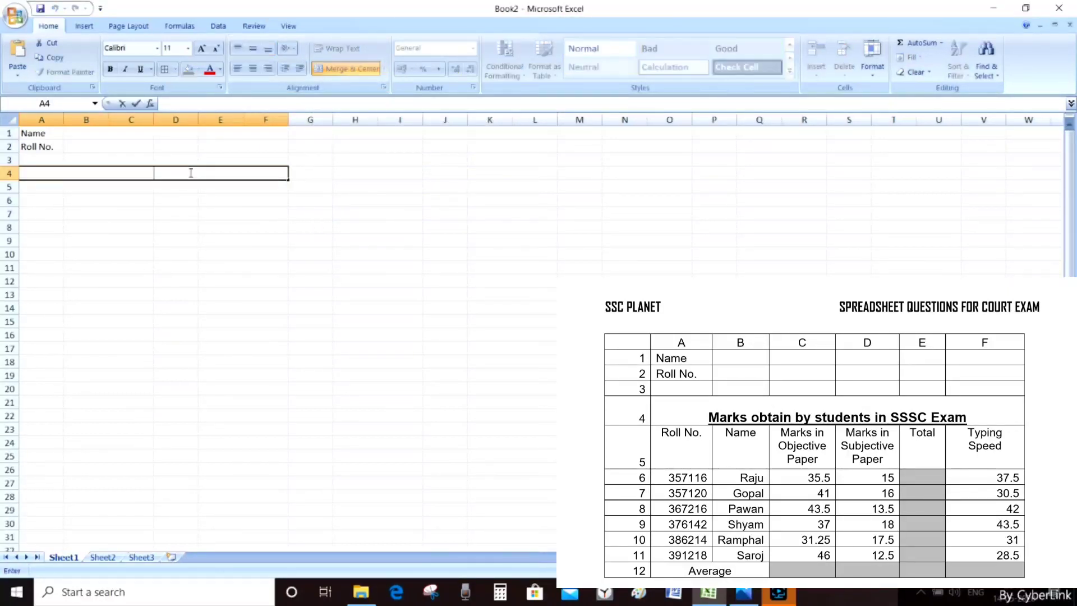
left_click(187, 201)
left_click(170, 176)
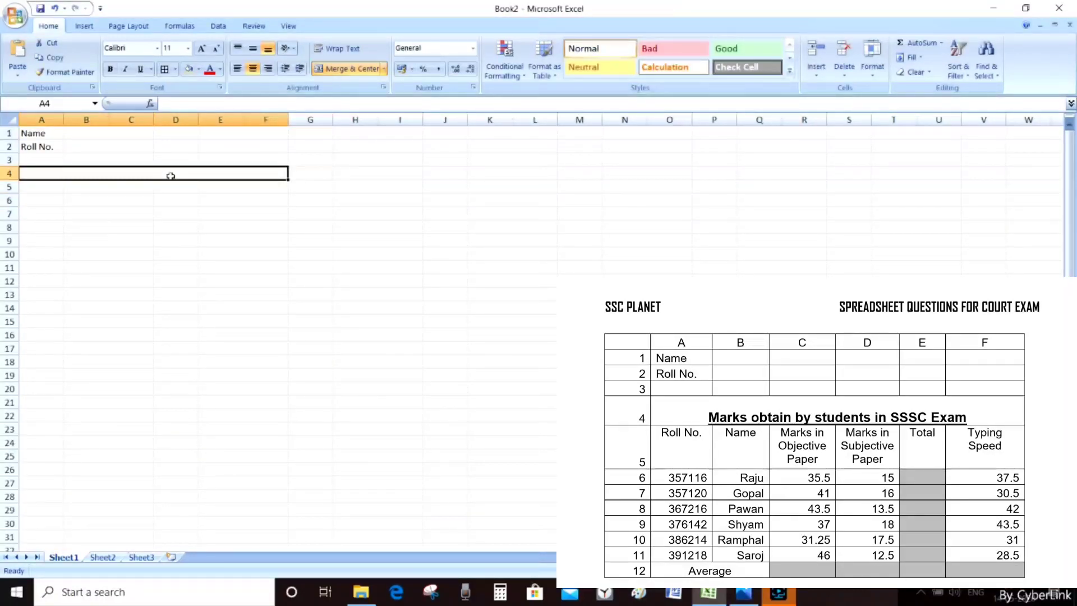
Type the title 'Marks obtain by students in SSSc Exam' into merged cell A4.
type("Mar")
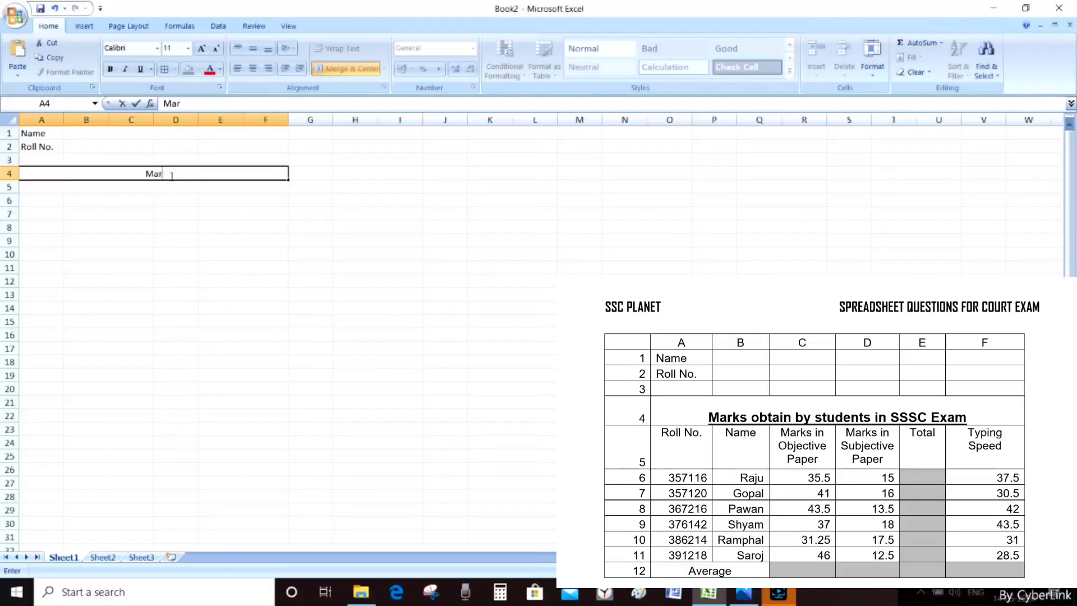
type("ks ")
type("obtain b")
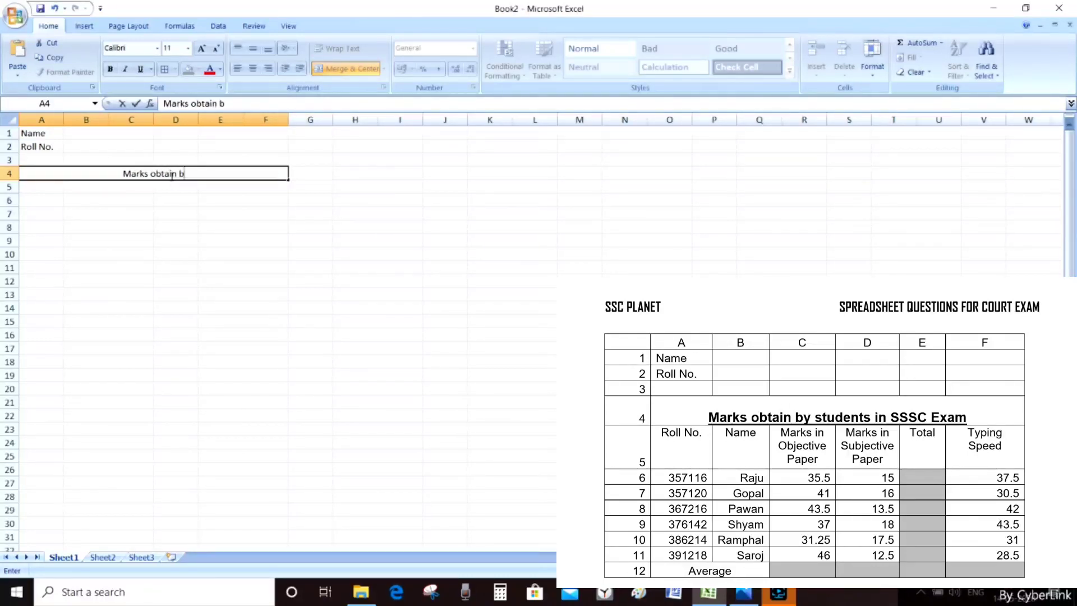
type("y stud")
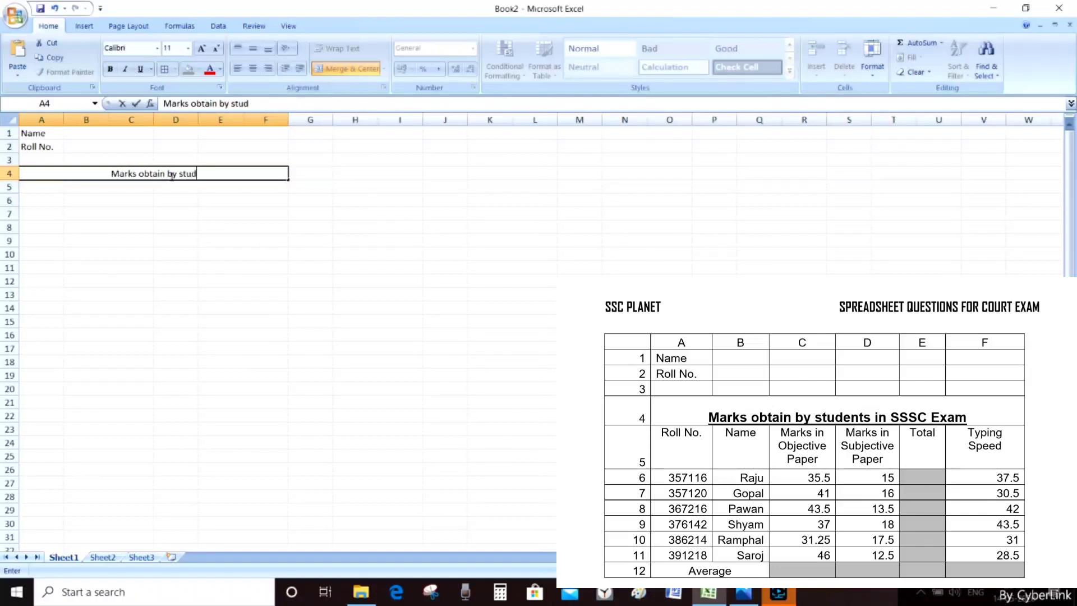
type("ents")
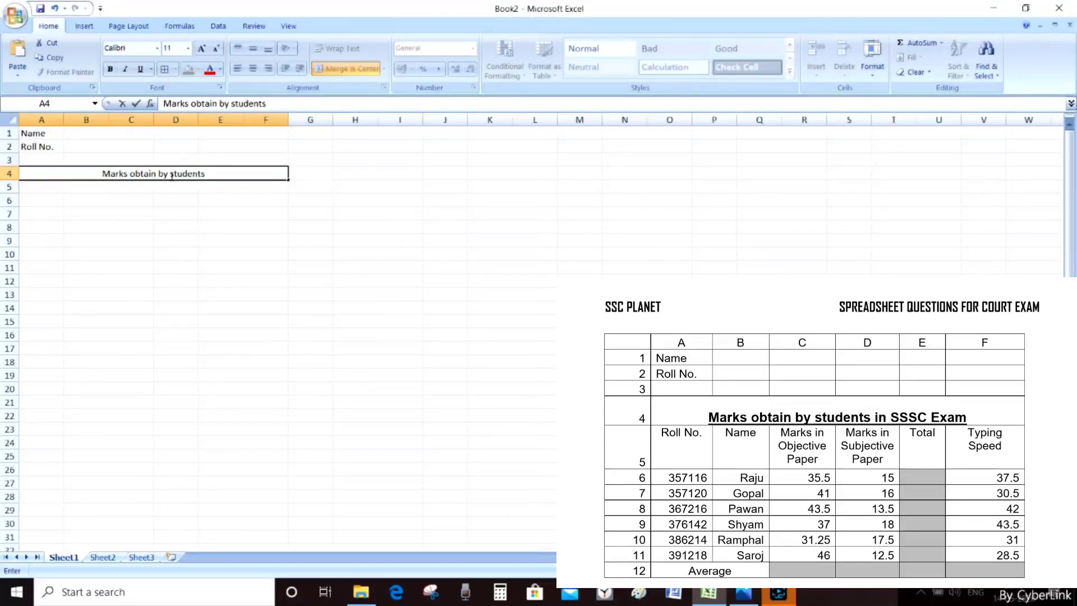
type(" in SSS")
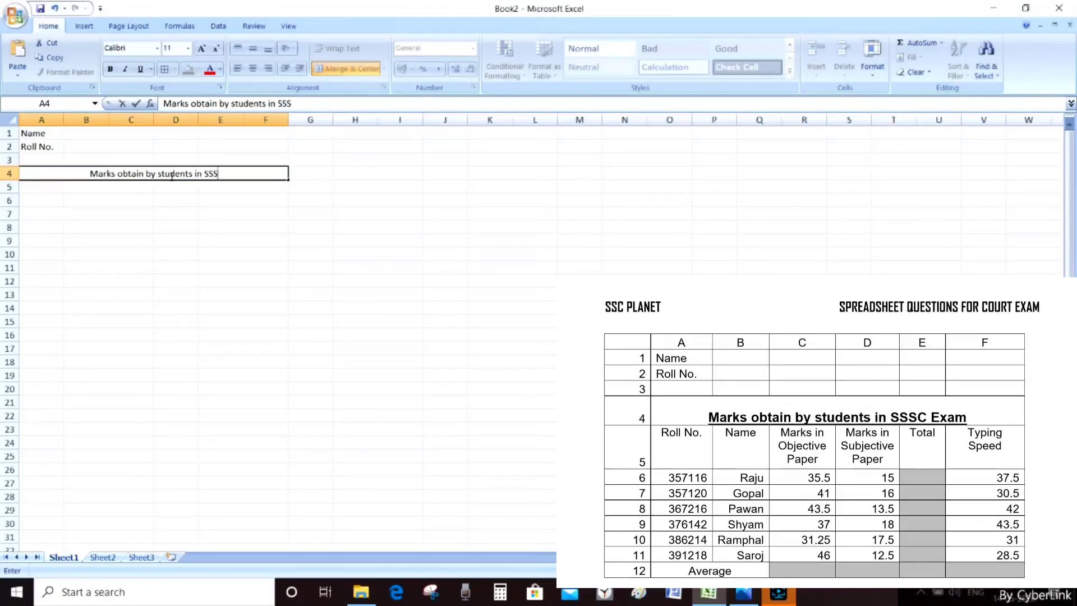
type("c")
key("BackSpace")
type("c")
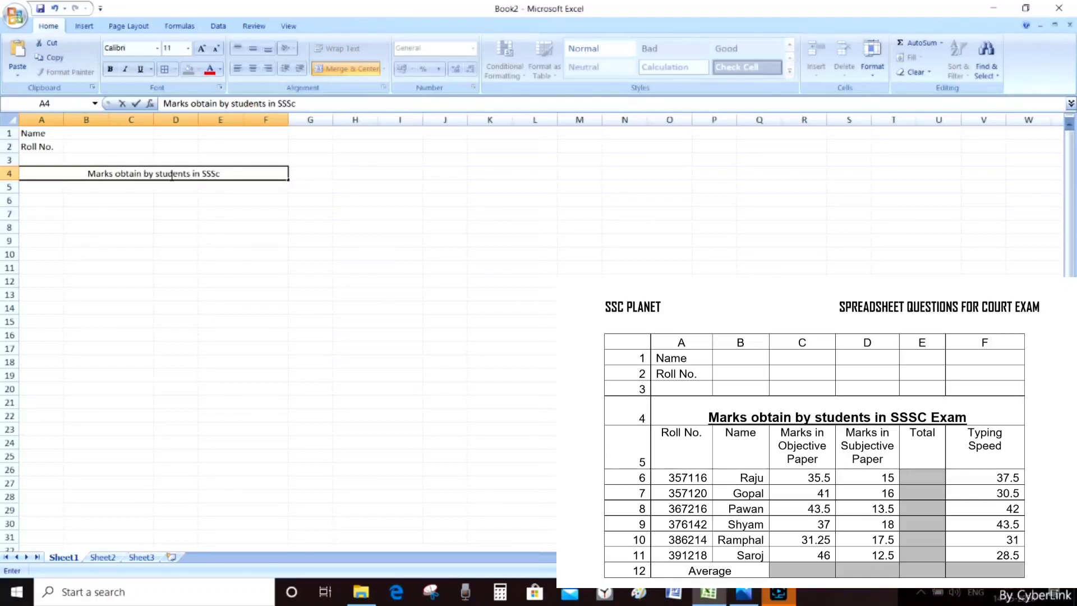
type(" Exa")
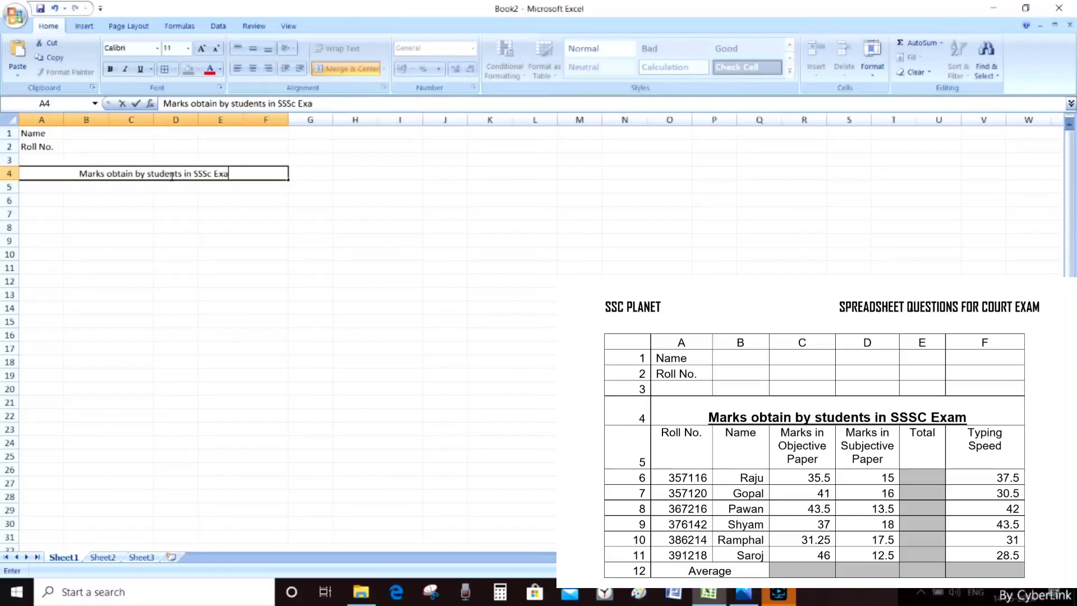
type("m")
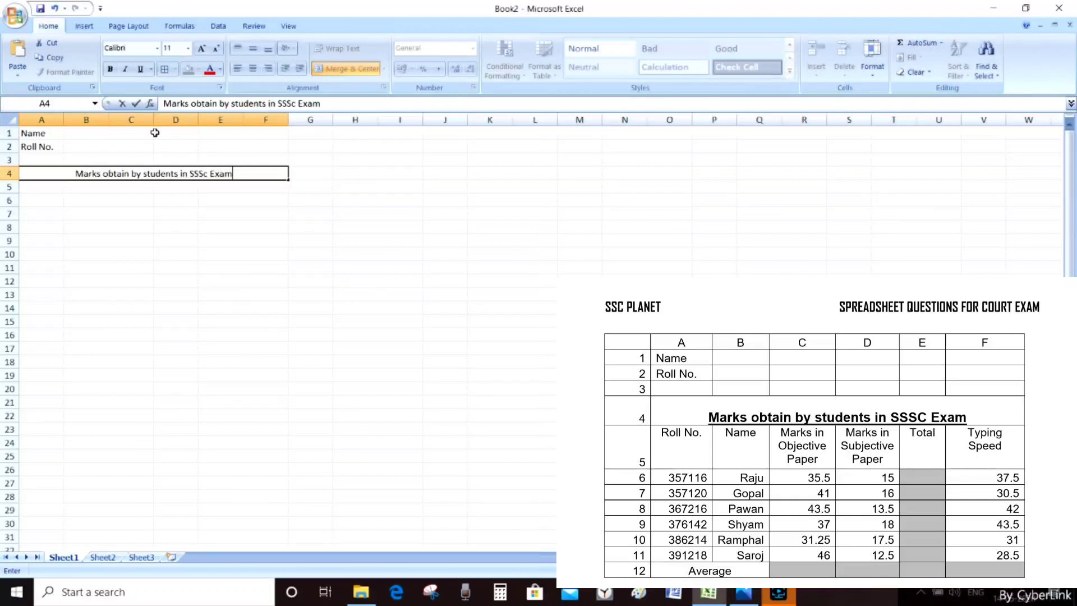
left_click(40, 189)
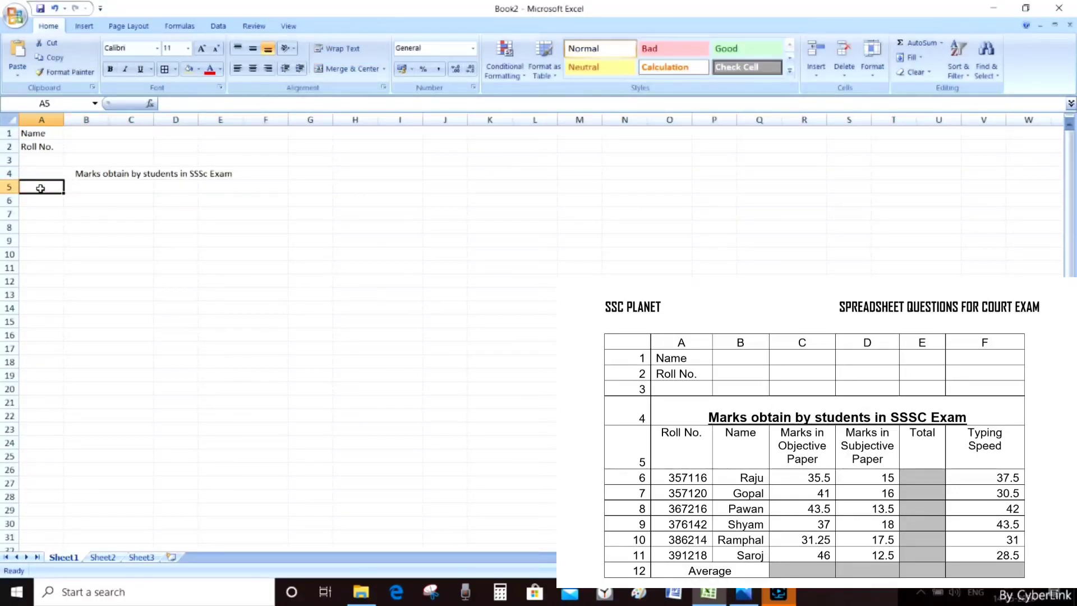
Enter headers Rollno., Name and Marks in objective paper in A5:C5, autofitting column C.
type("Rolll")
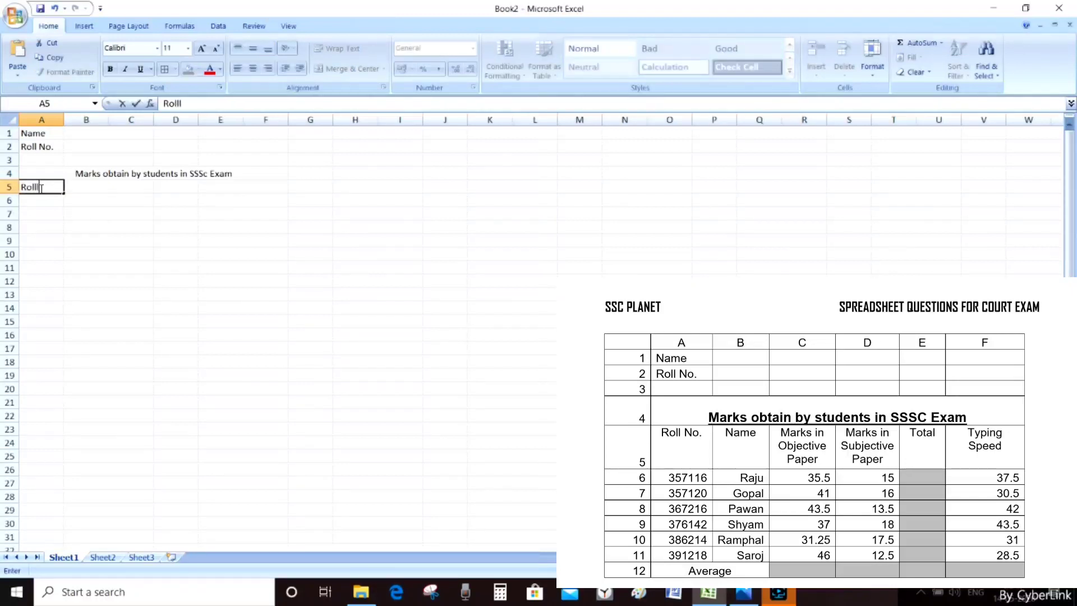
key("BackSpace")
type("n")
type("o.")
key("Tab")
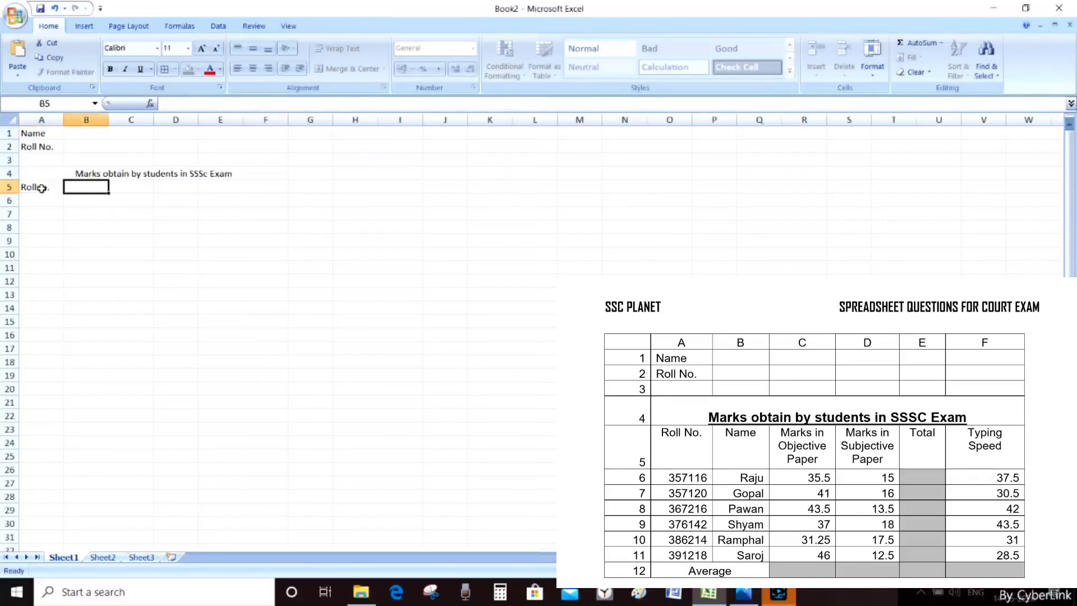
type("N")
type("ame")
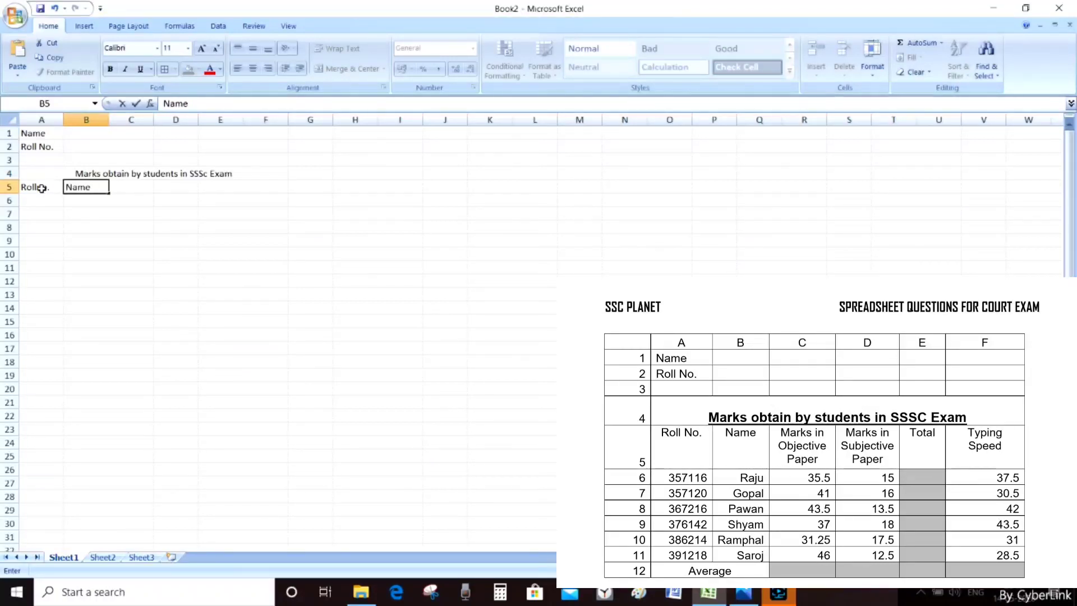
key("Tab")
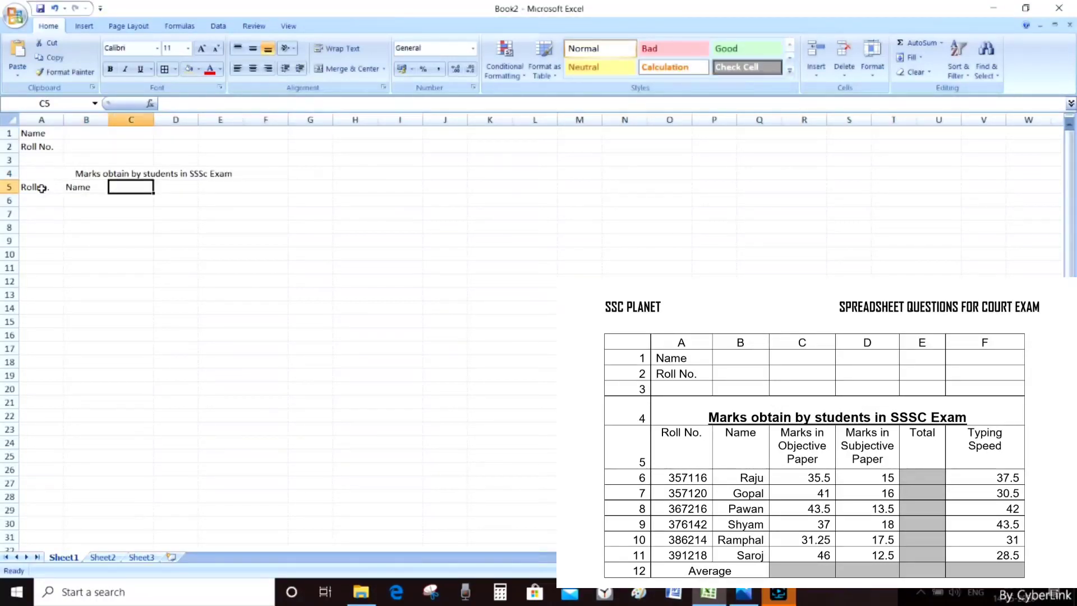
type("Mar")
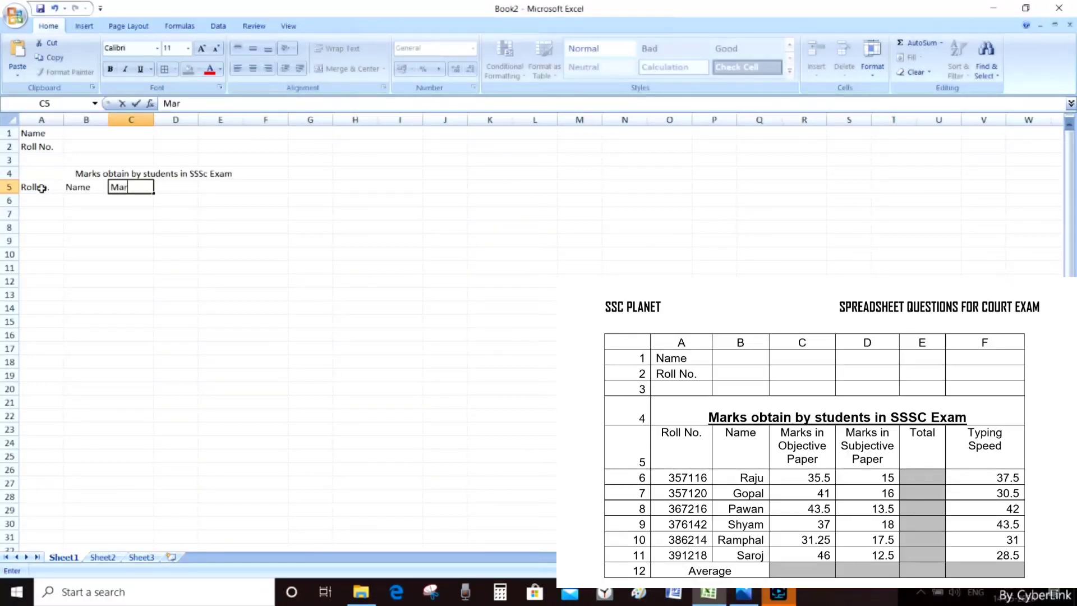
type("ks in ")
type("obj")
type("ev")
key("BackSpace")
key("BackSpace")
type("e")
type("ctive ")
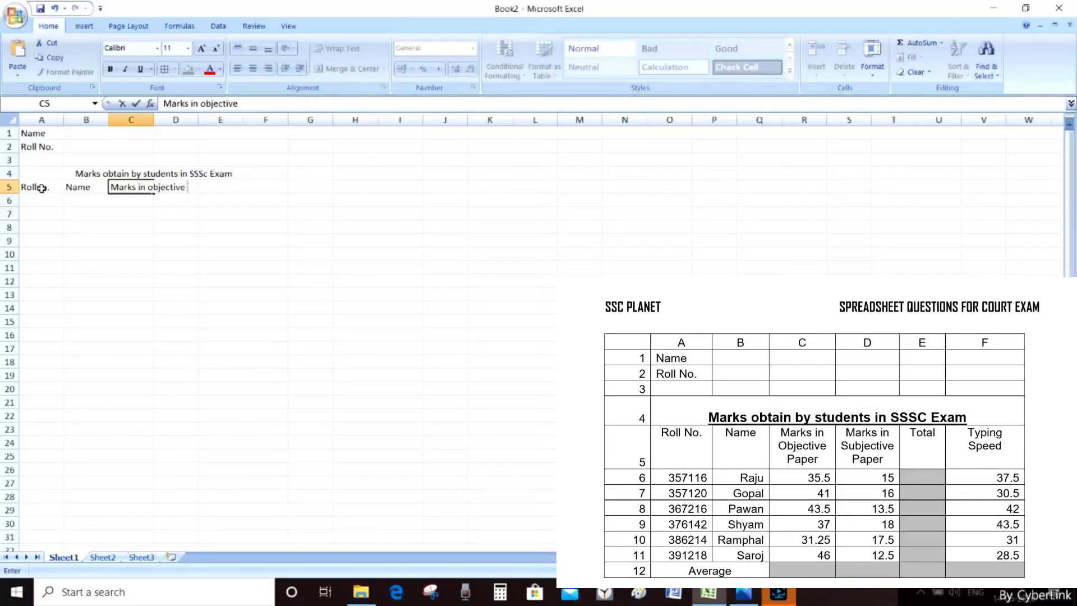
type("paper")
left_click(148, 208)
left_click(149, 187)
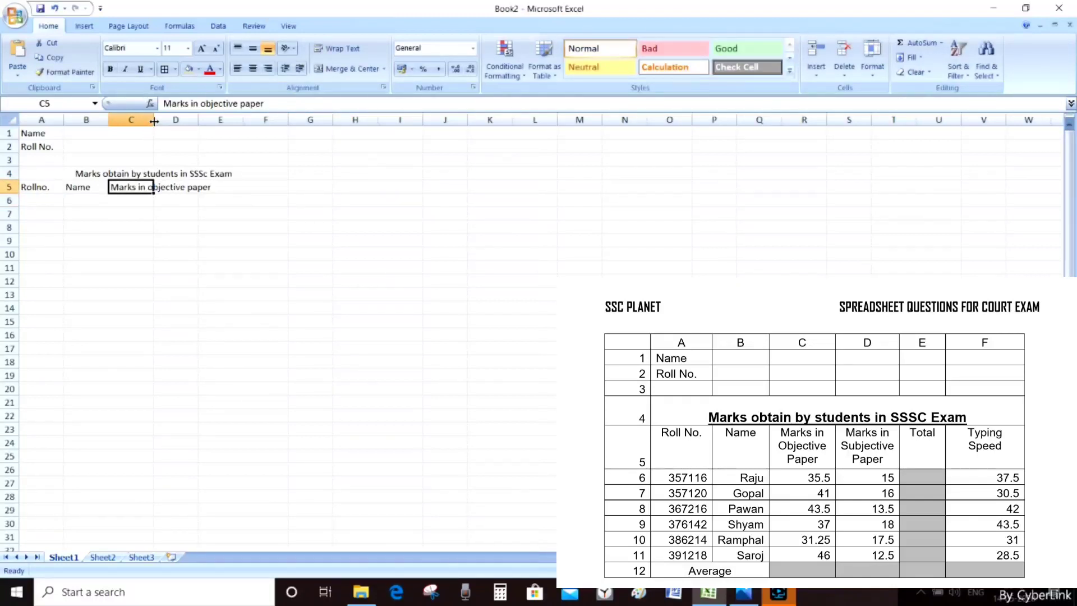
double_click(153, 121)
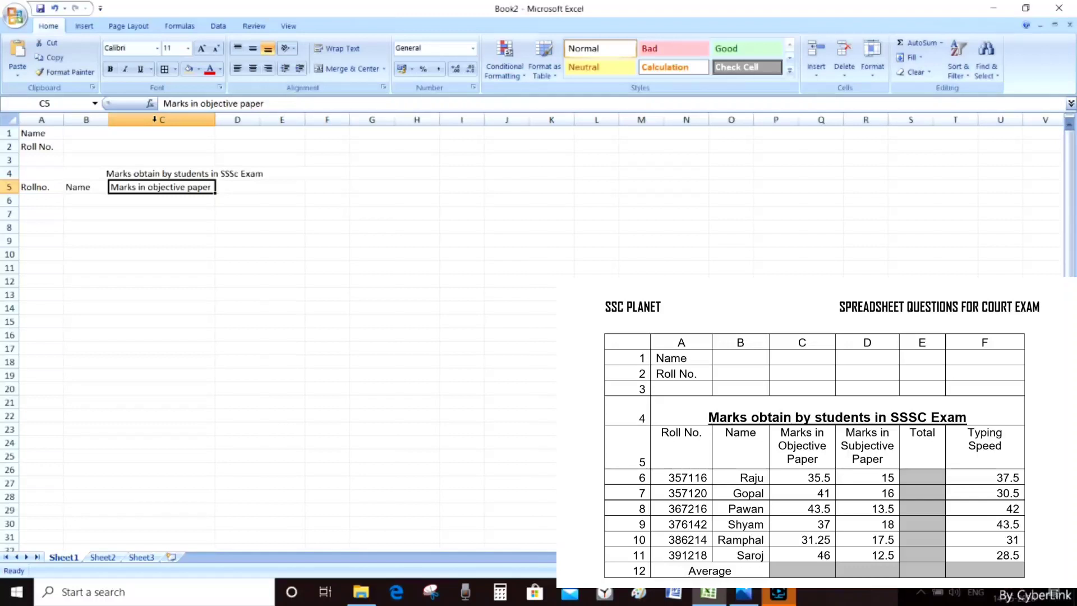
Enter 'Marks in Subjective Paper' in D5 and autofit column D.
left_click(235, 187)
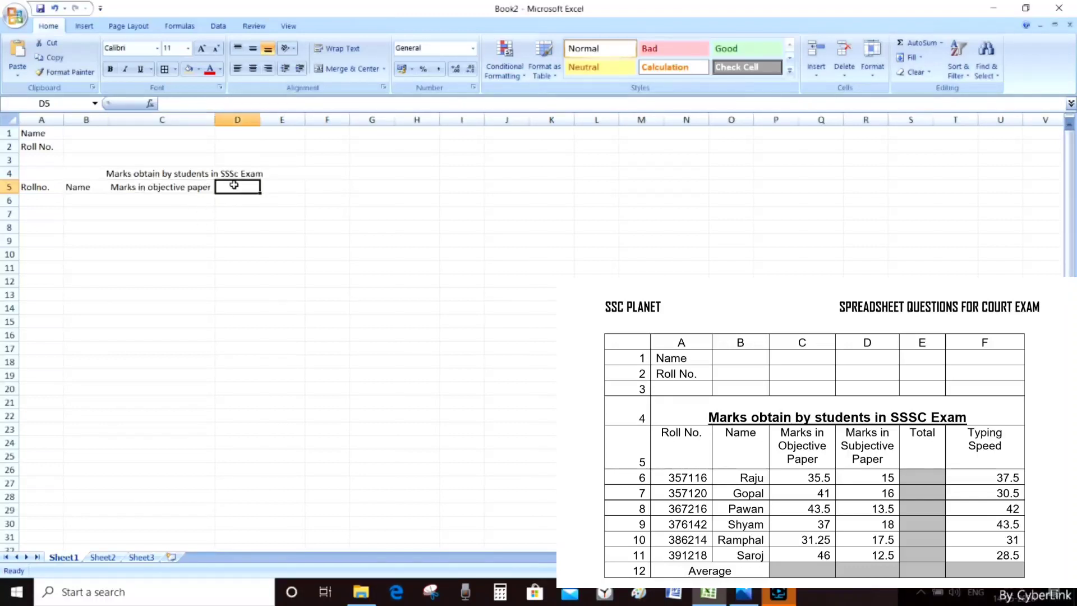
double_click(235, 185)
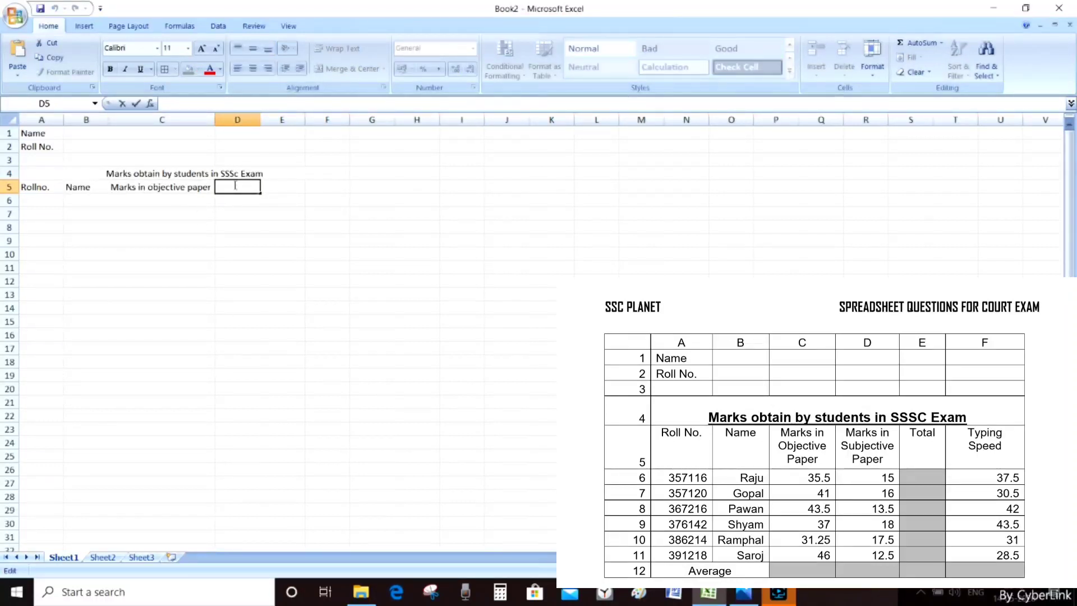
type("Ma")
type("rks")
type("in Su")
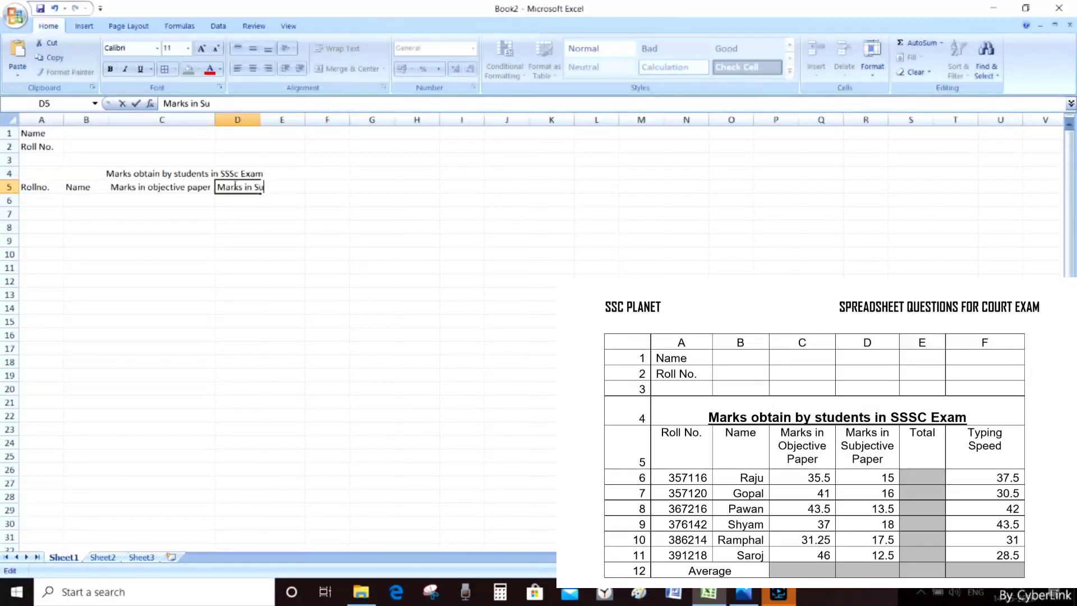
type("bjecti")
type("ve Pap")
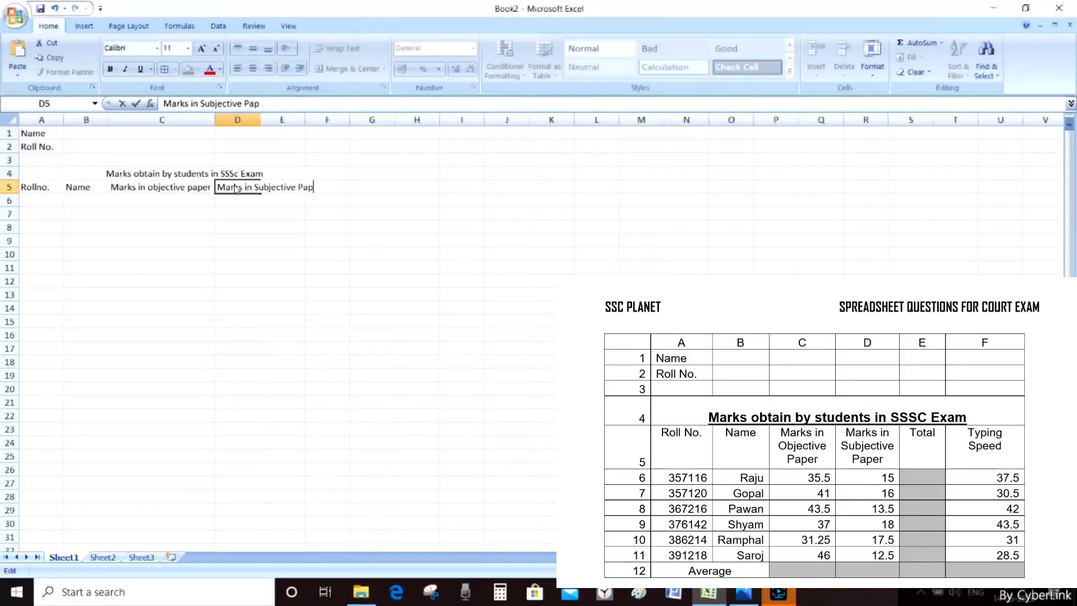
type("er")
key("Return")
left_click(252, 186)
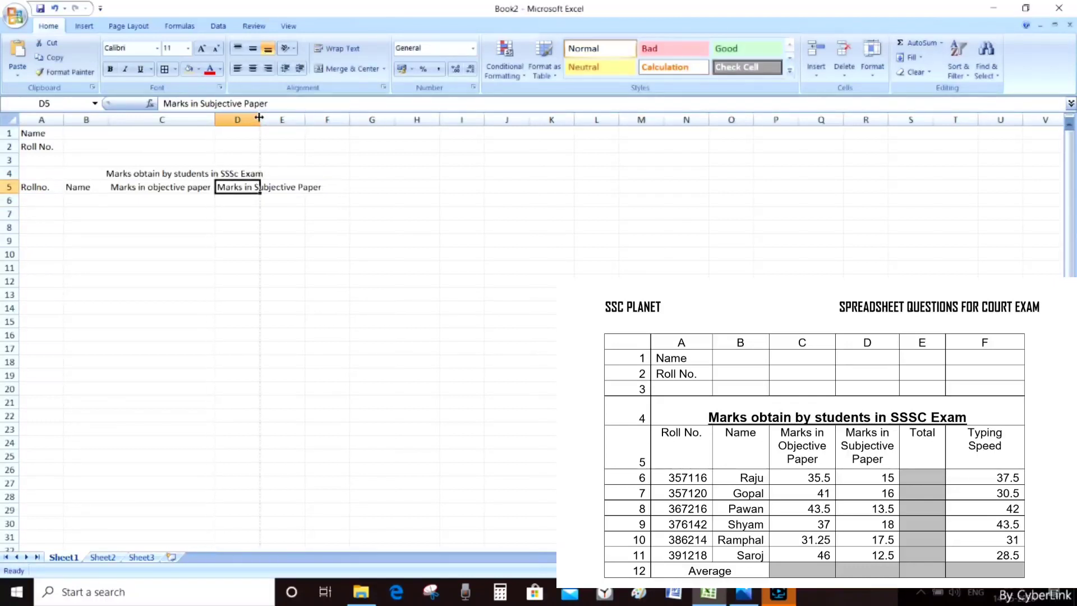
double_click(259, 118)
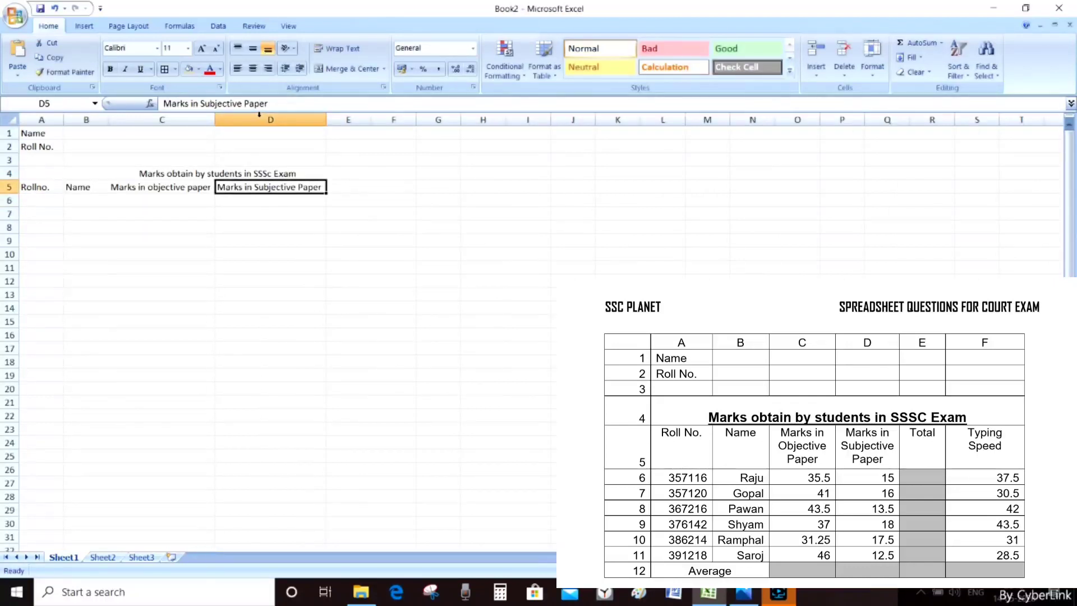
Add the headings 'Total' in E5 and 'Typing Speed' in F5.
left_click(354, 187)
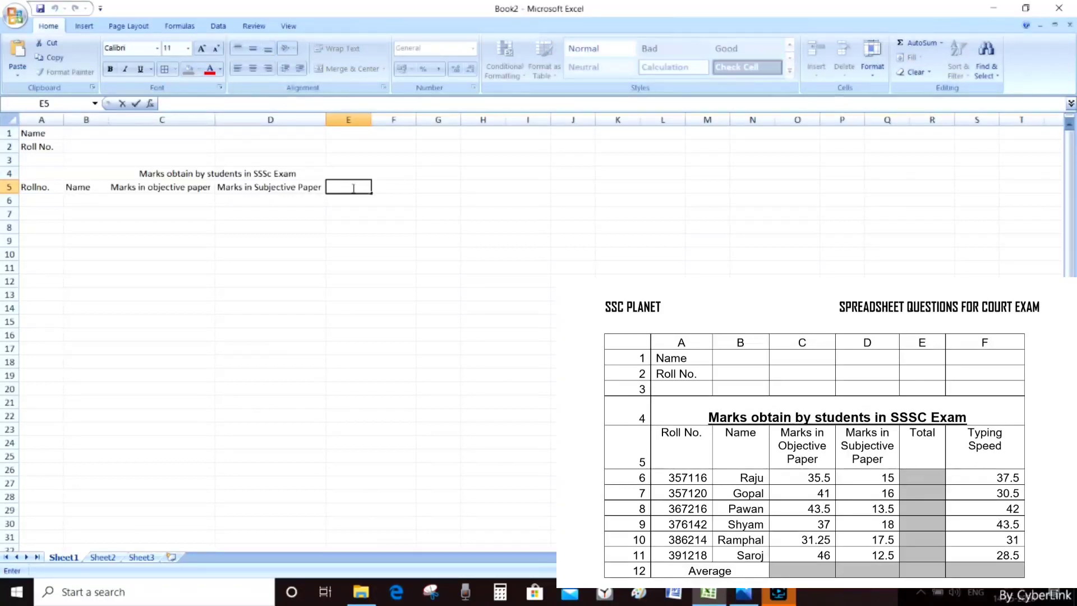
type("otal")
left_click(166, 104)
key("BackSpace")
type("T")
left_click(386, 185)
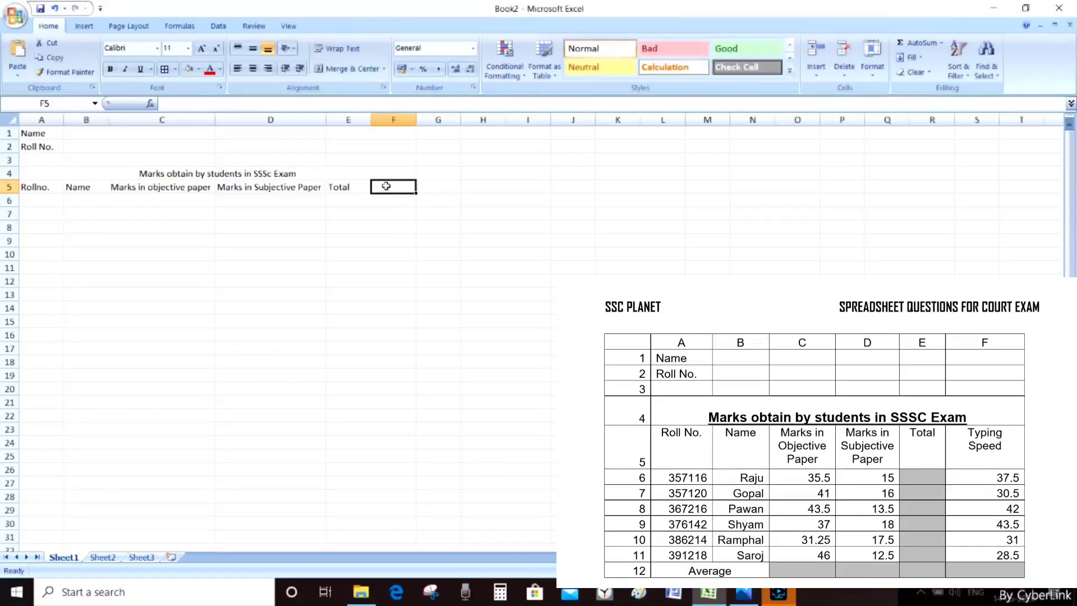
type("Typing")
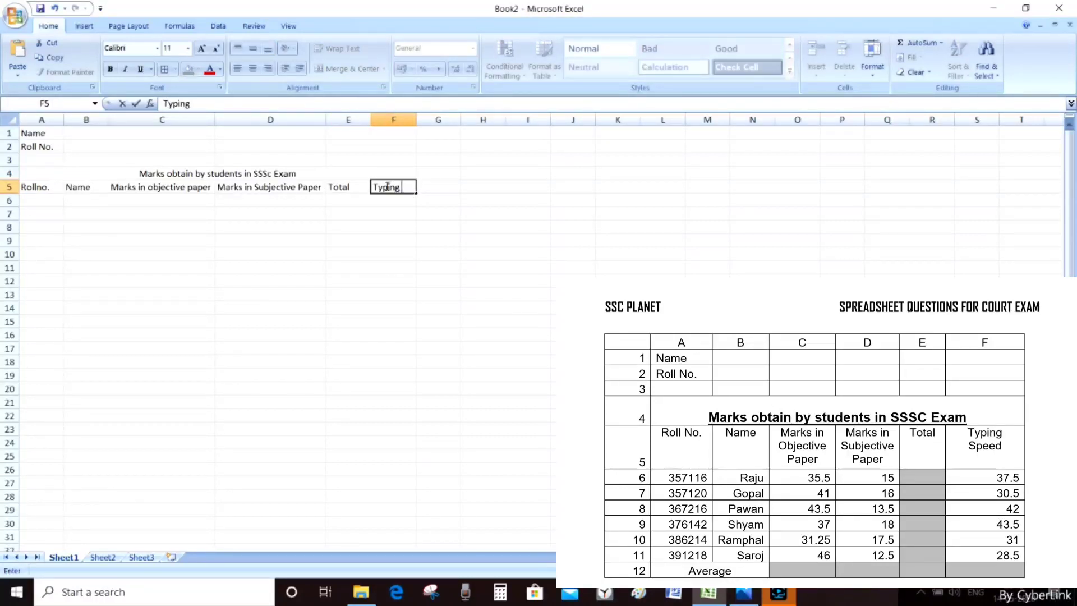
type(" Spe")
type("ed")
left_click(418, 210)
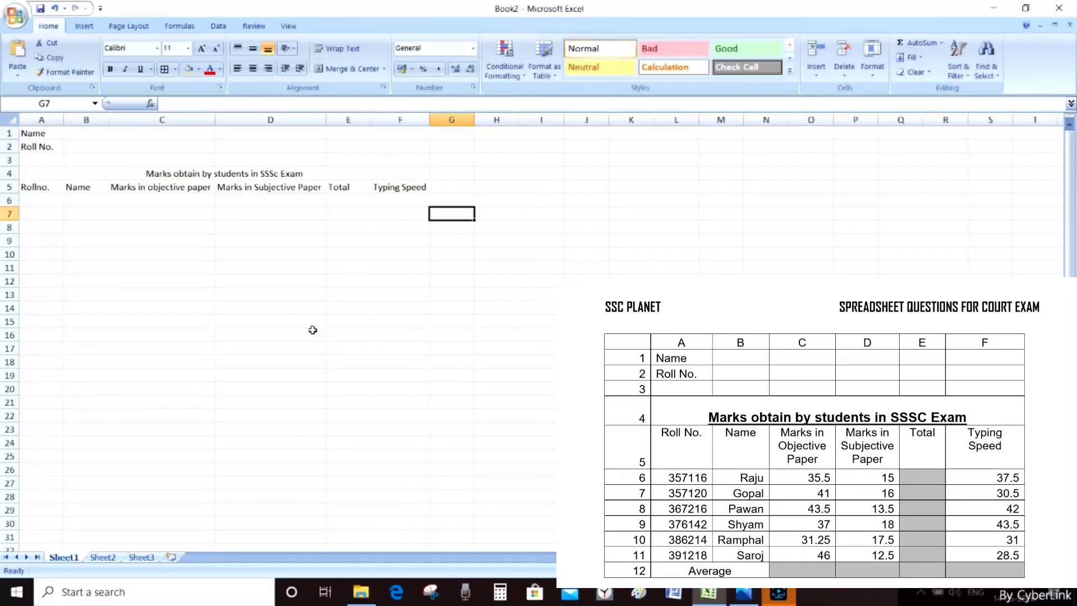
Enter the six students' roll numbers, names, marks and typing speeds into A6:F11.
left_click(38, 201)
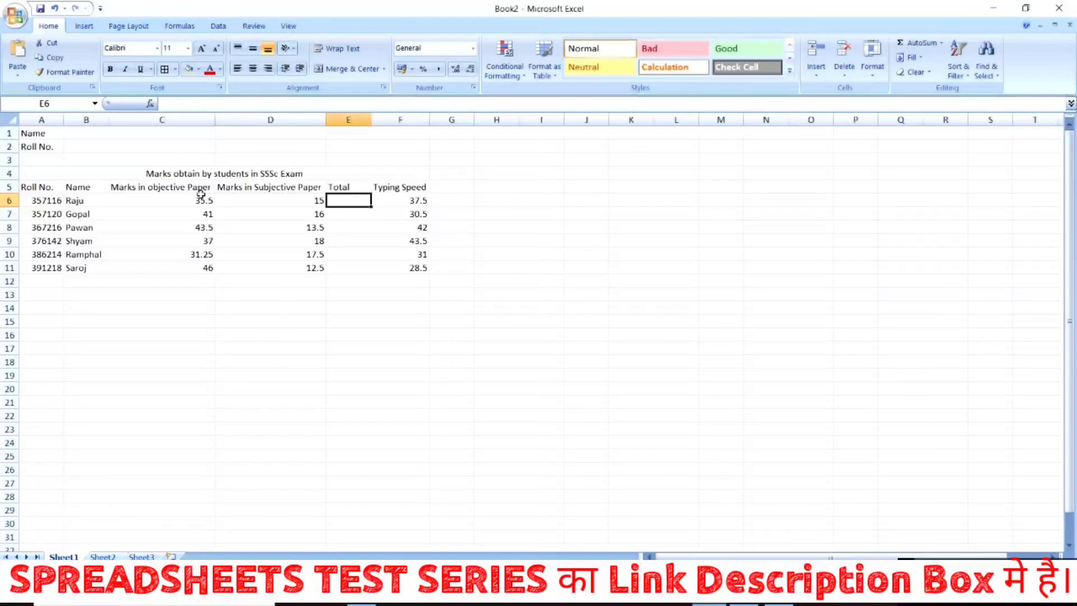
left_click(162, 202)
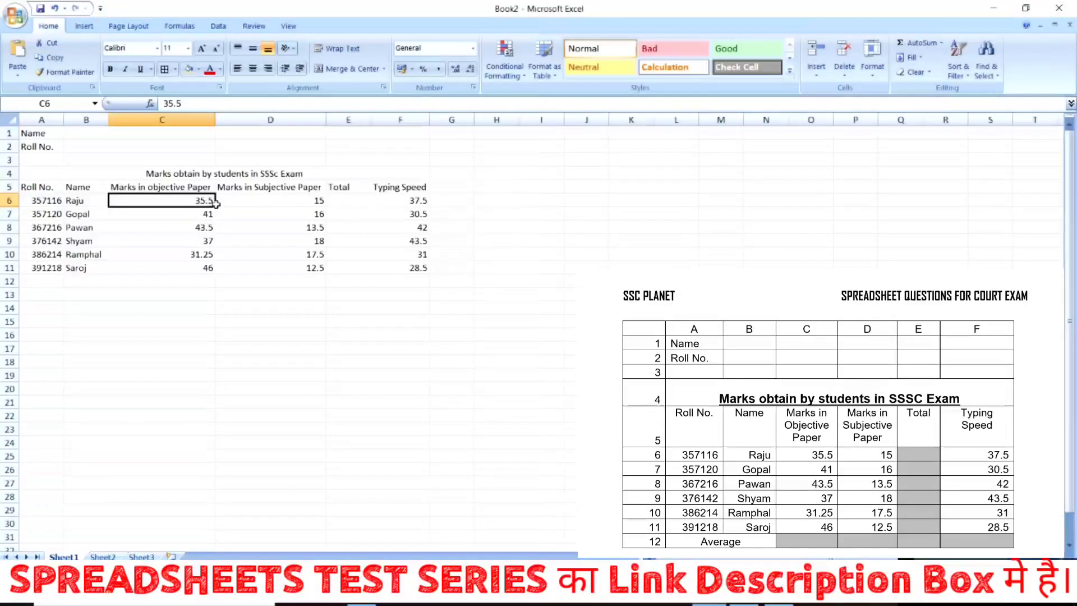
AutoSum C6:D6 into E6 and fill the Total formula down to E11.
left_click_drag(175, 203, 235, 208)
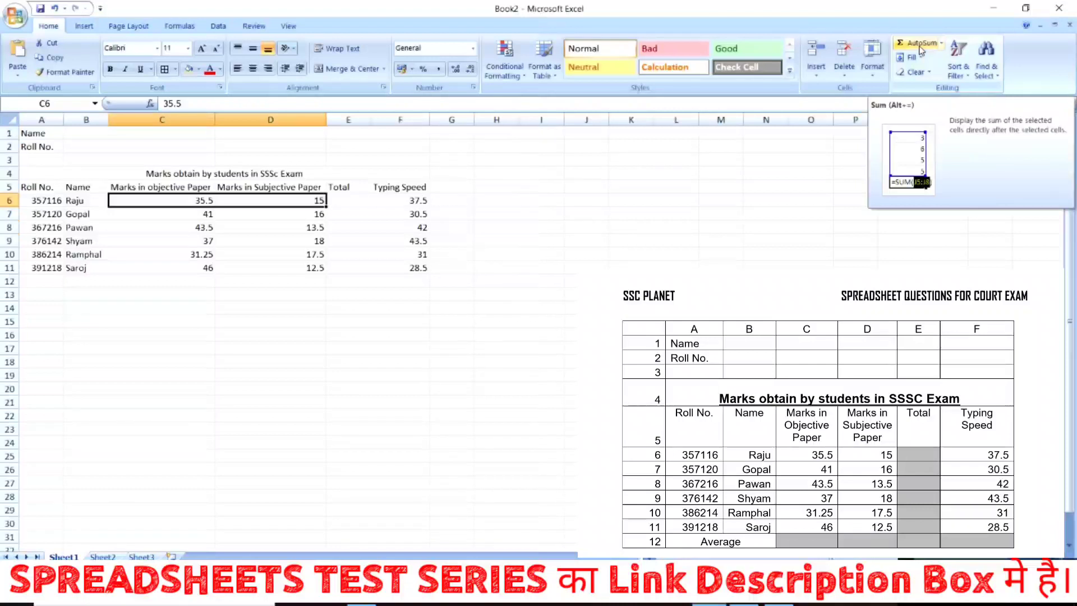
left_click(920, 44)
left_click(366, 203)
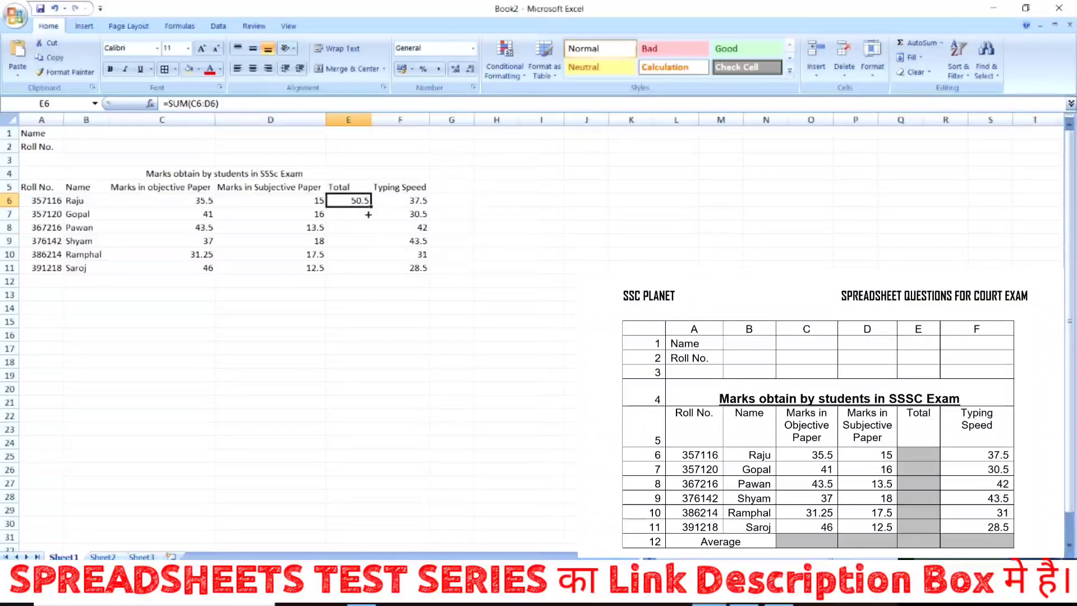
left_click_drag(368, 214, 371, 271)
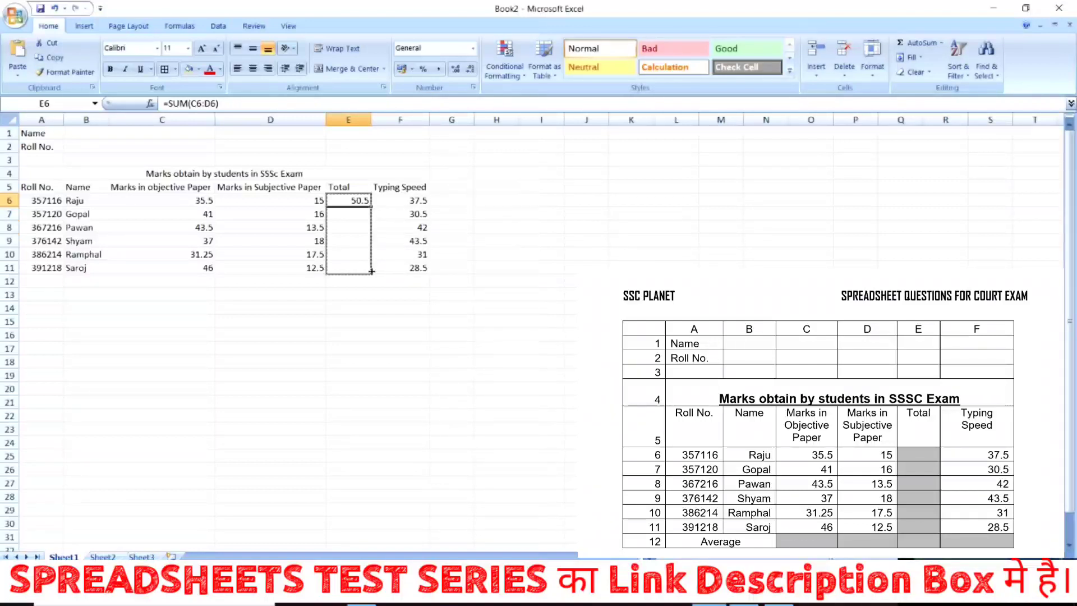
left_click_drag(372, 271, 371, 272)
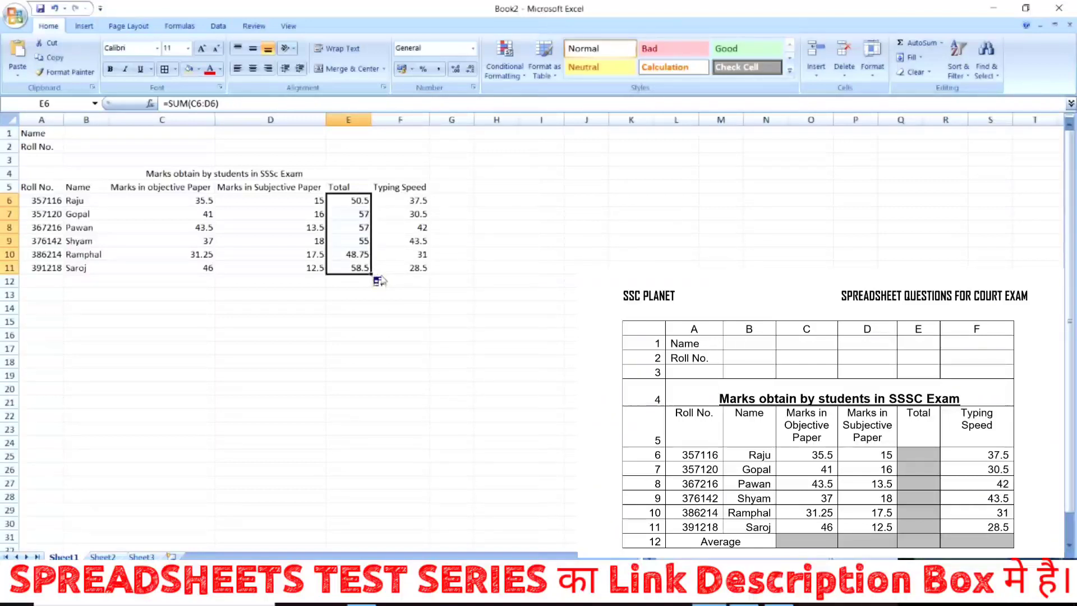
left_click(54, 281)
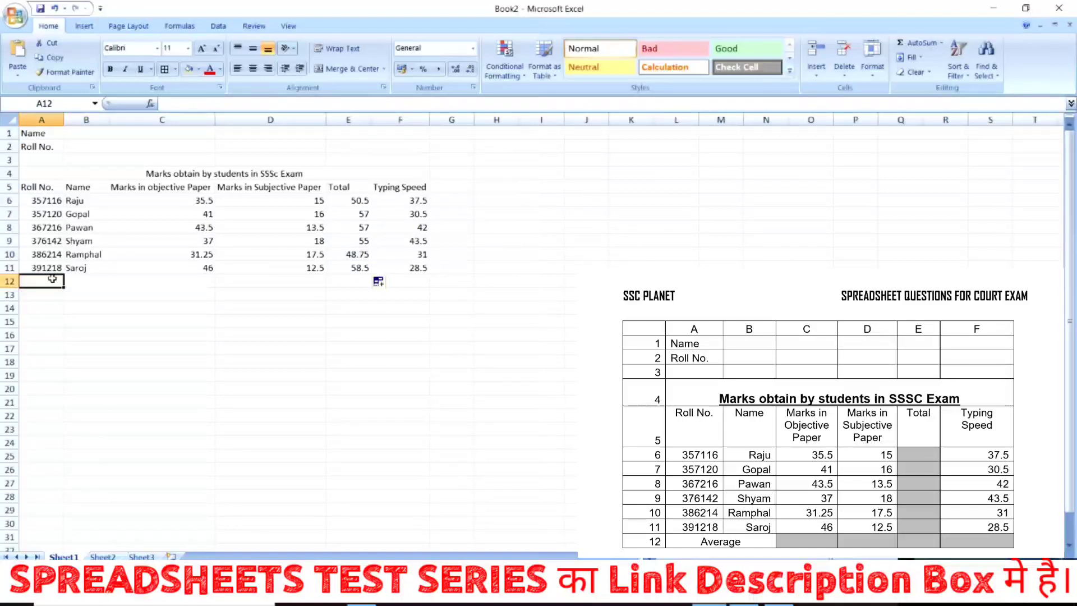
Merge A12:B12 and label it 'Average'.
left_click_drag(52, 279, 84, 281)
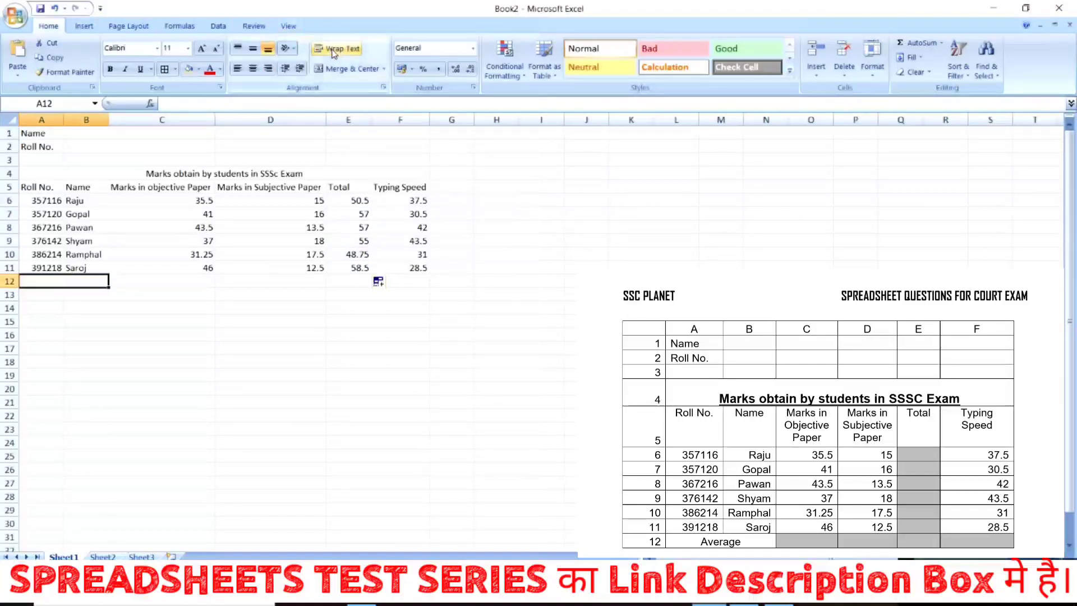
left_click(347, 69)
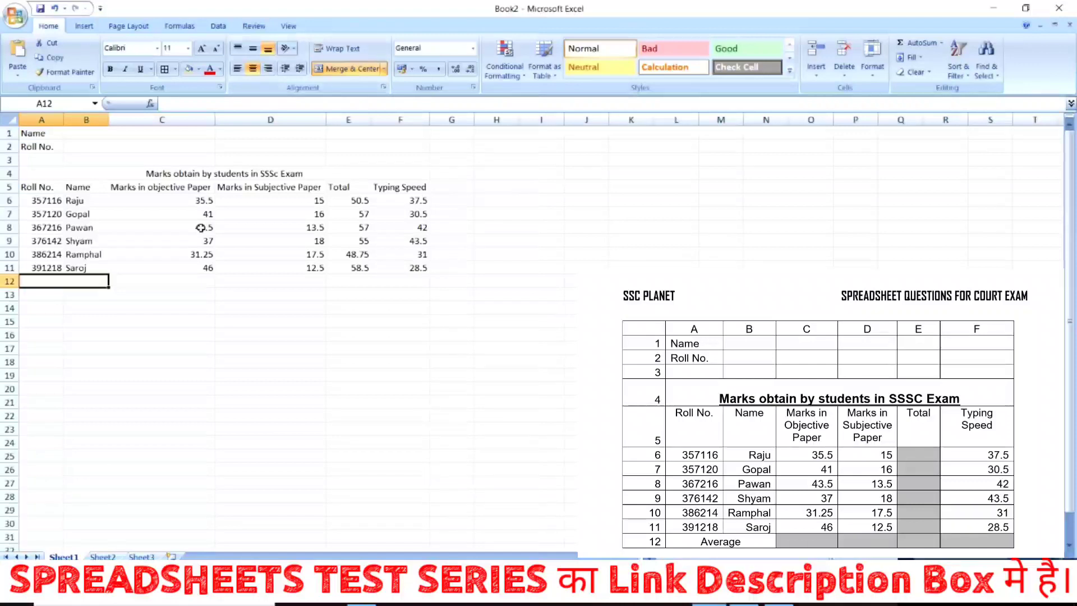
type("A")
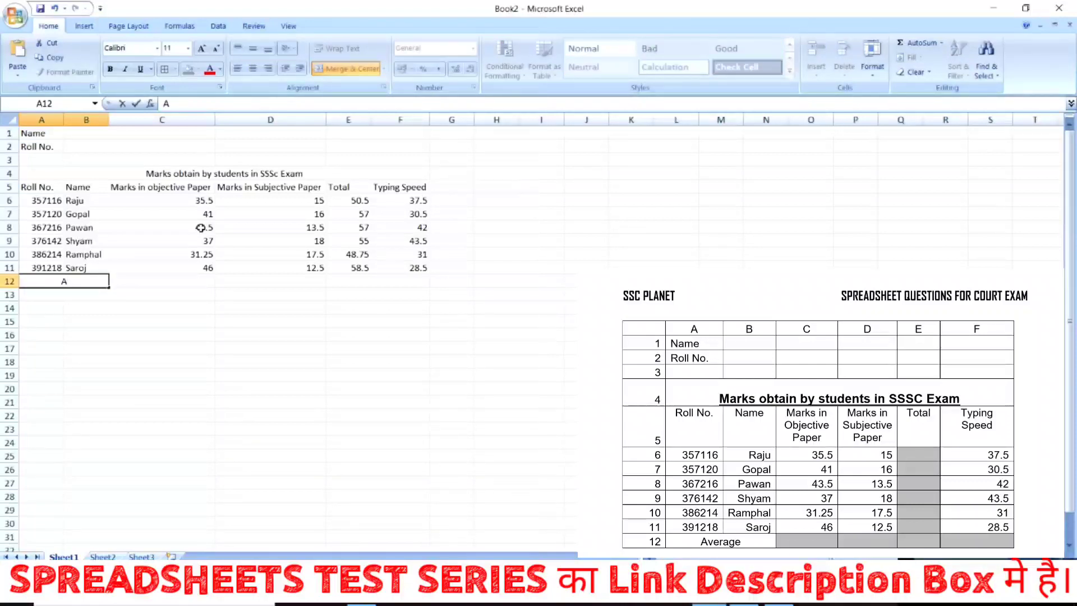
type("verage")
left_click(167, 282)
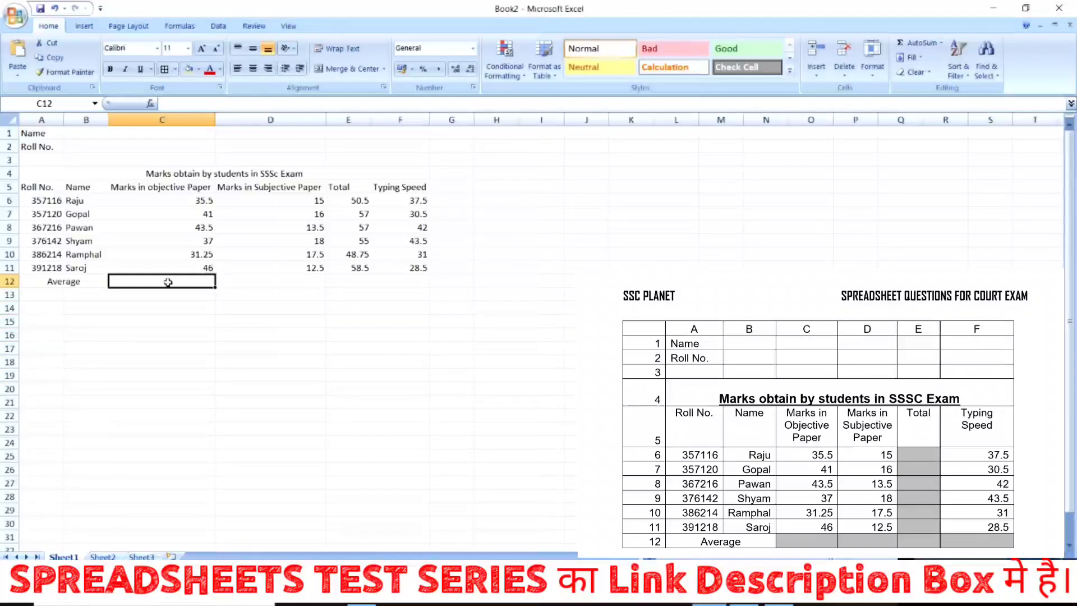
Enter =AVERAGE(C6:C11) in C12 and fill it across to F12.
type("=")
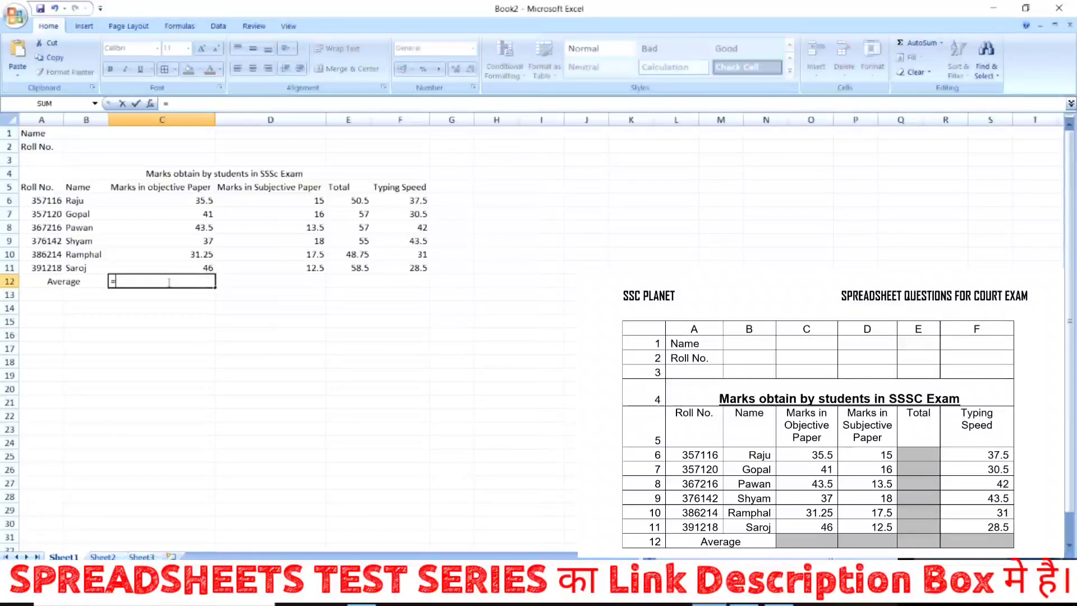
type("av")
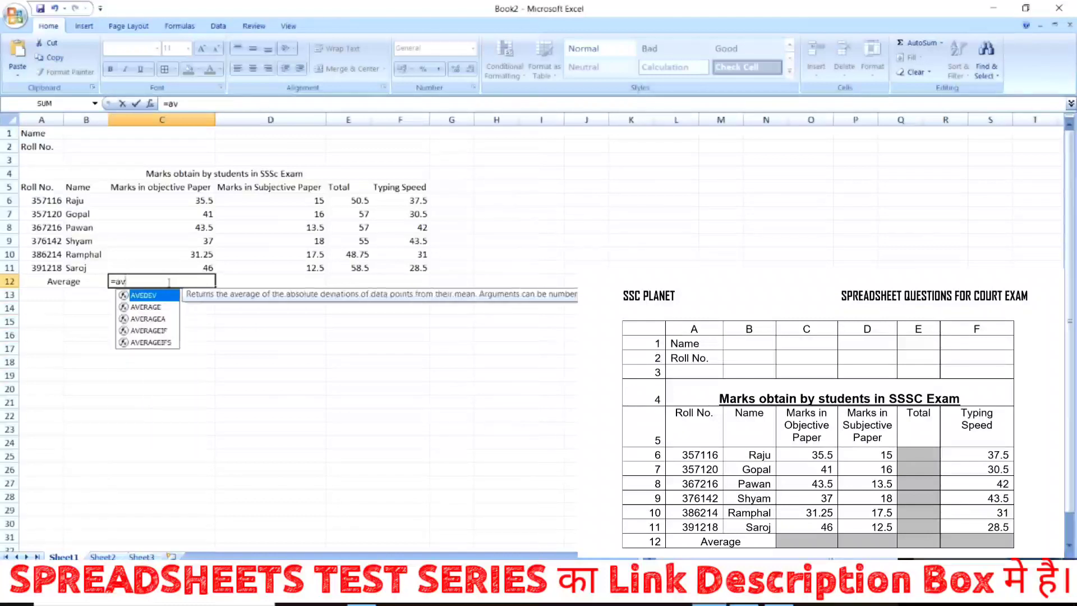
type("era")
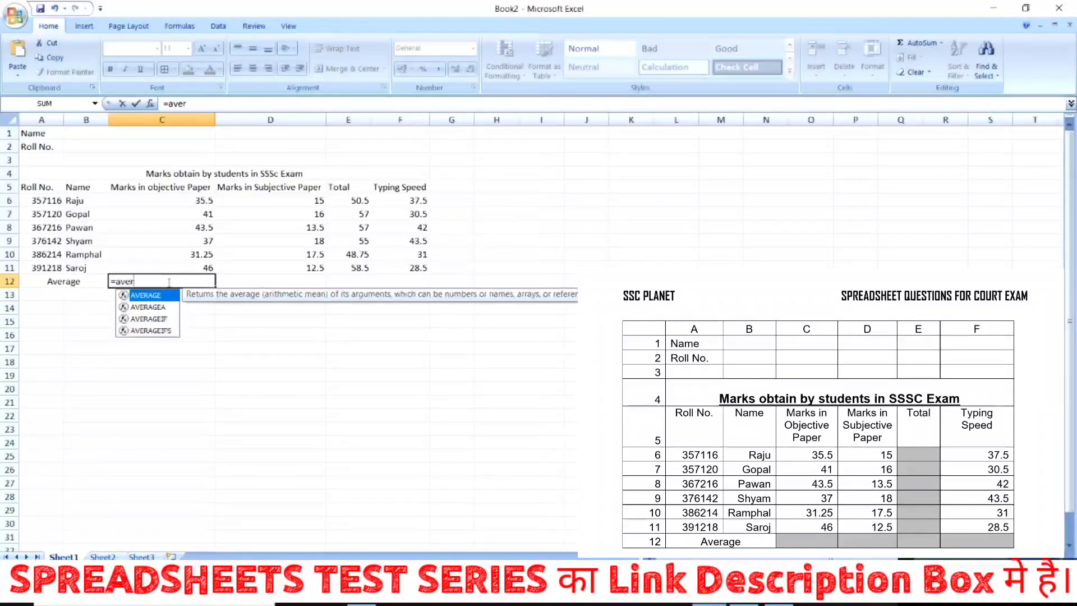
type("ge")
type("(")
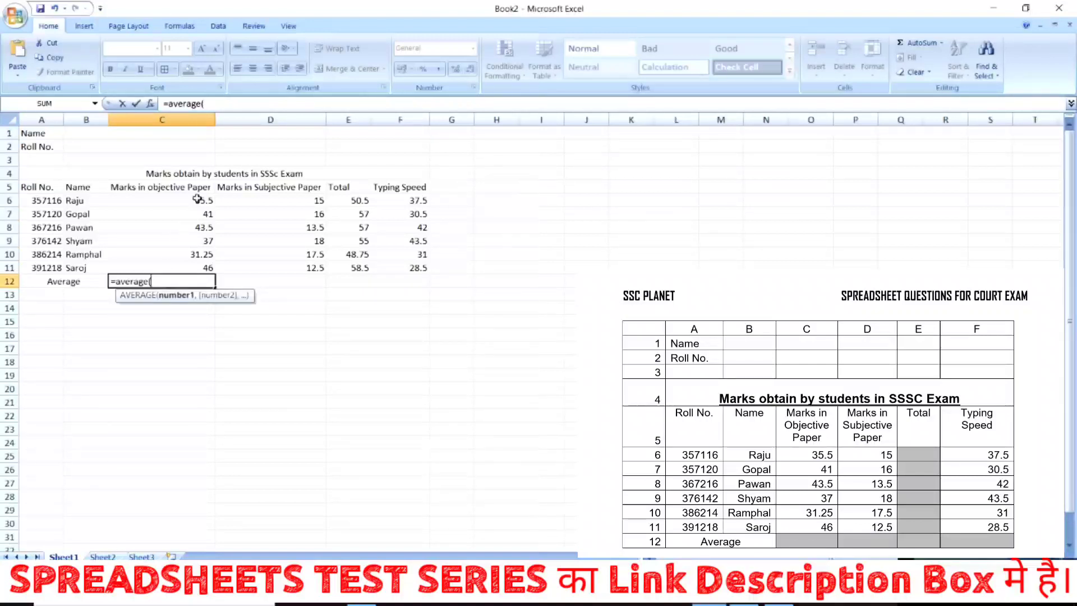
left_click(201, 197)
left_click_drag(200, 198, 207, 262)
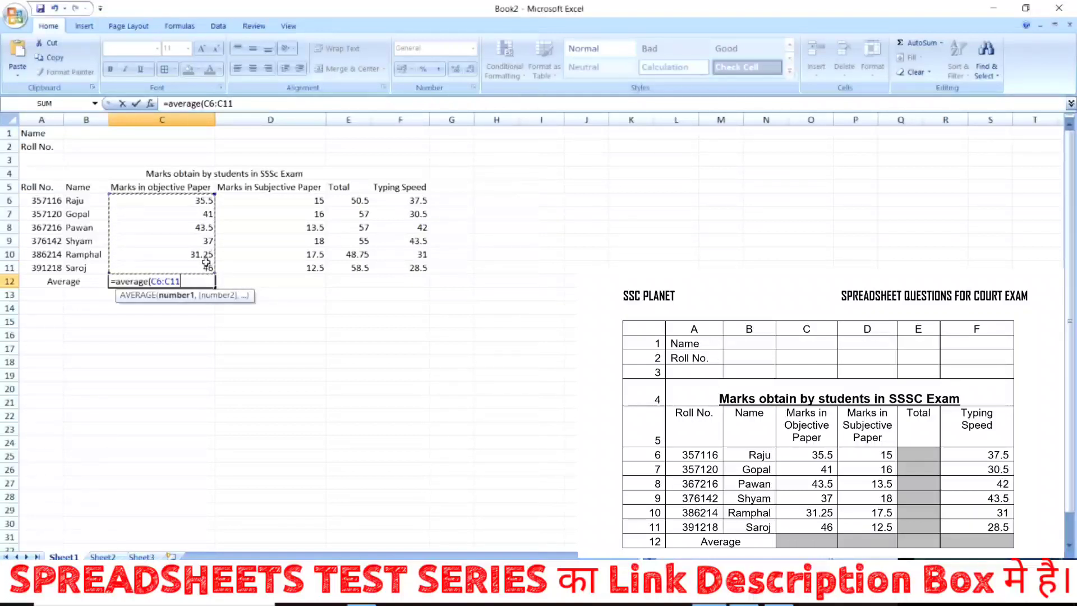
key("Return")
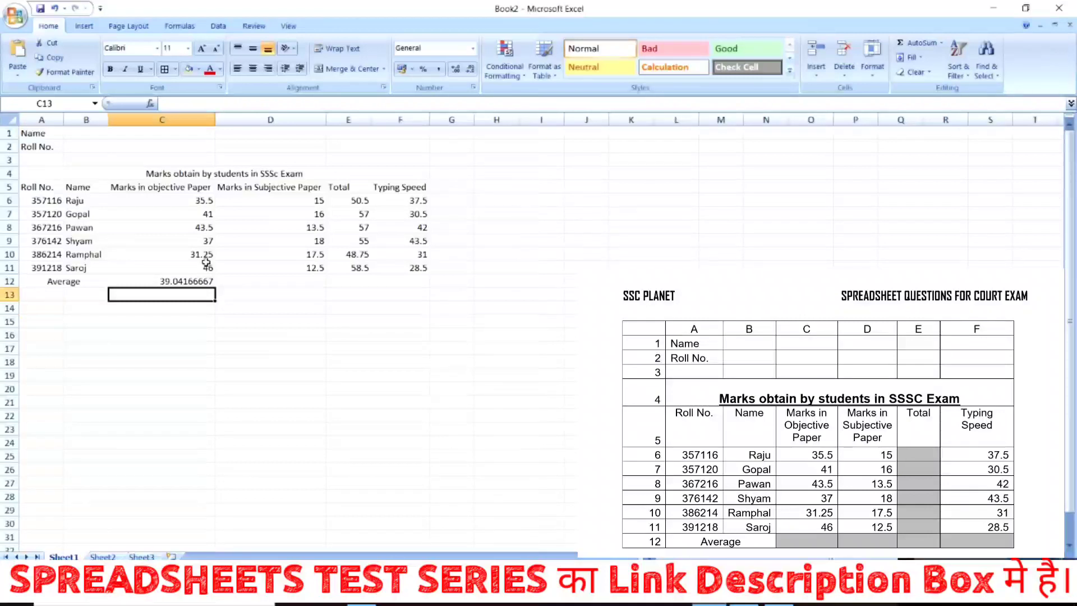
left_click(196, 282)
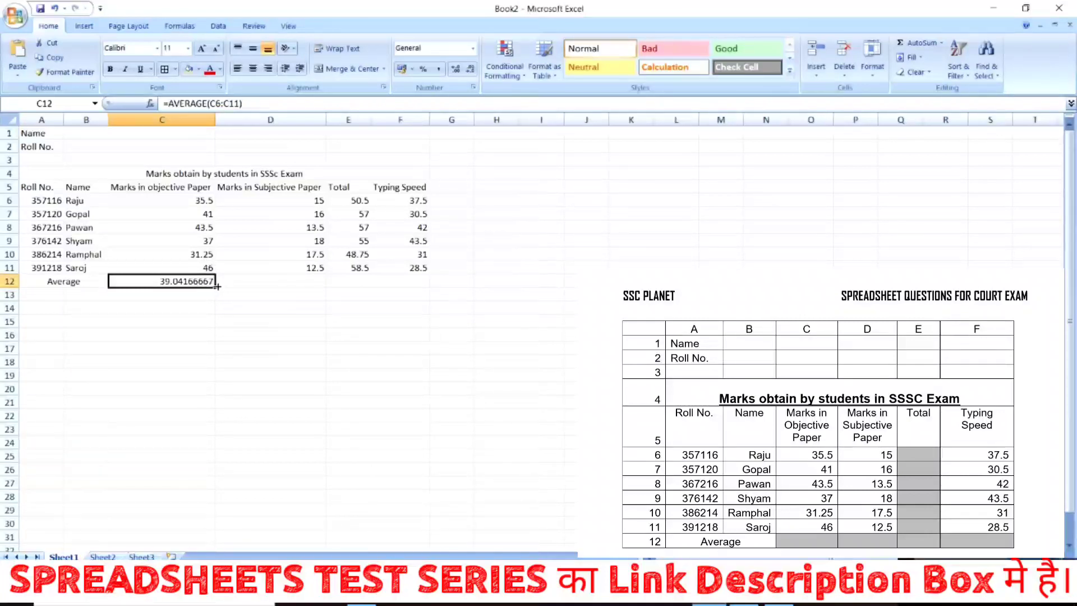
left_click_drag(214, 287, 415, 279)
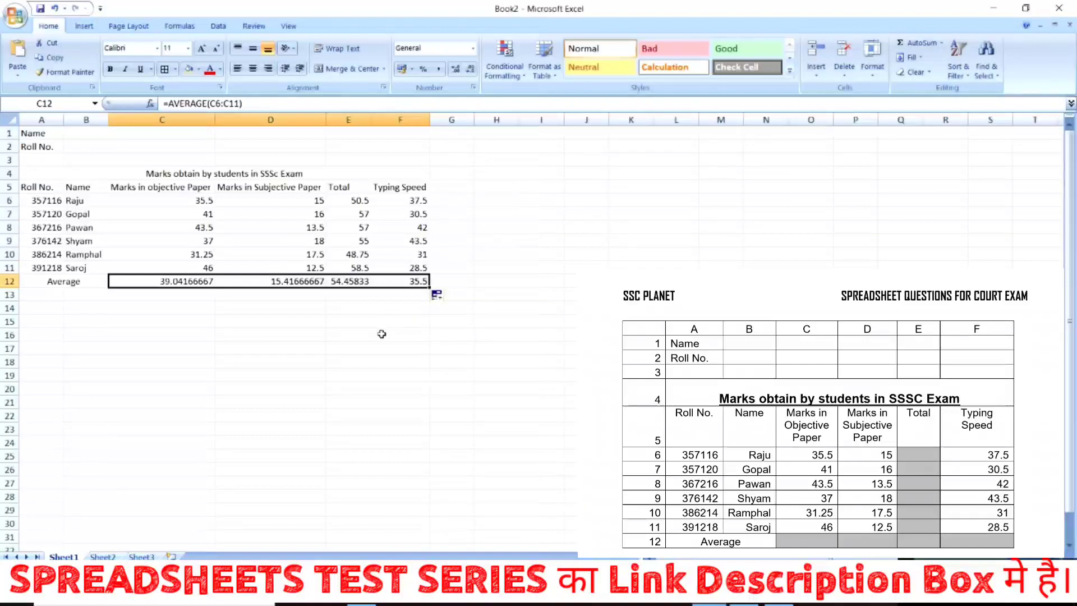
left_click(382, 335)
left_click(348, 319)
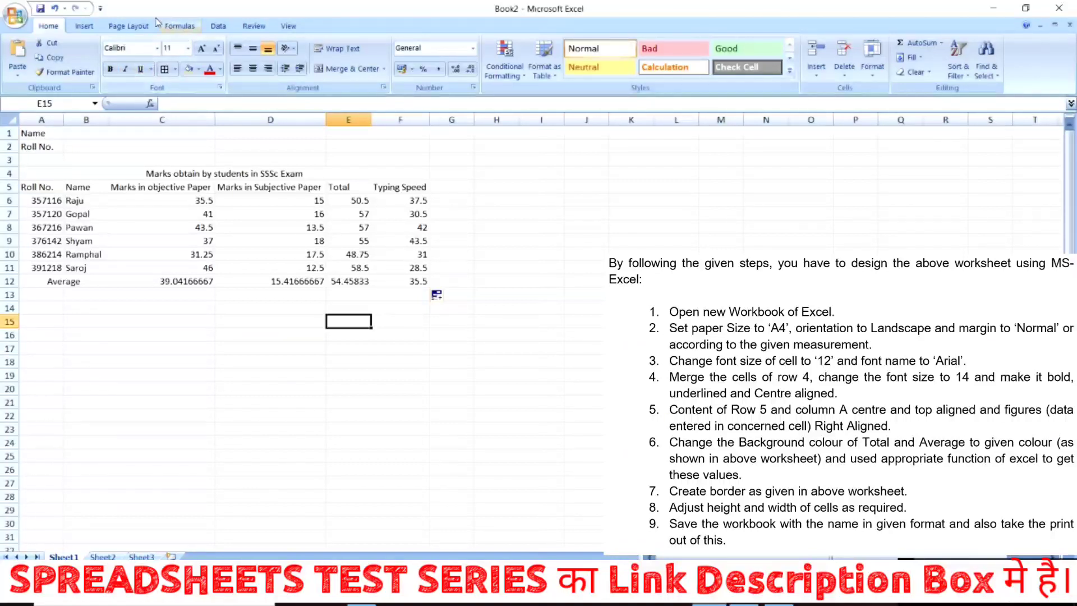
Choose A4 paper size, Landscape orientation and the Normal margin preset in Page Layout.
left_click(138, 27)
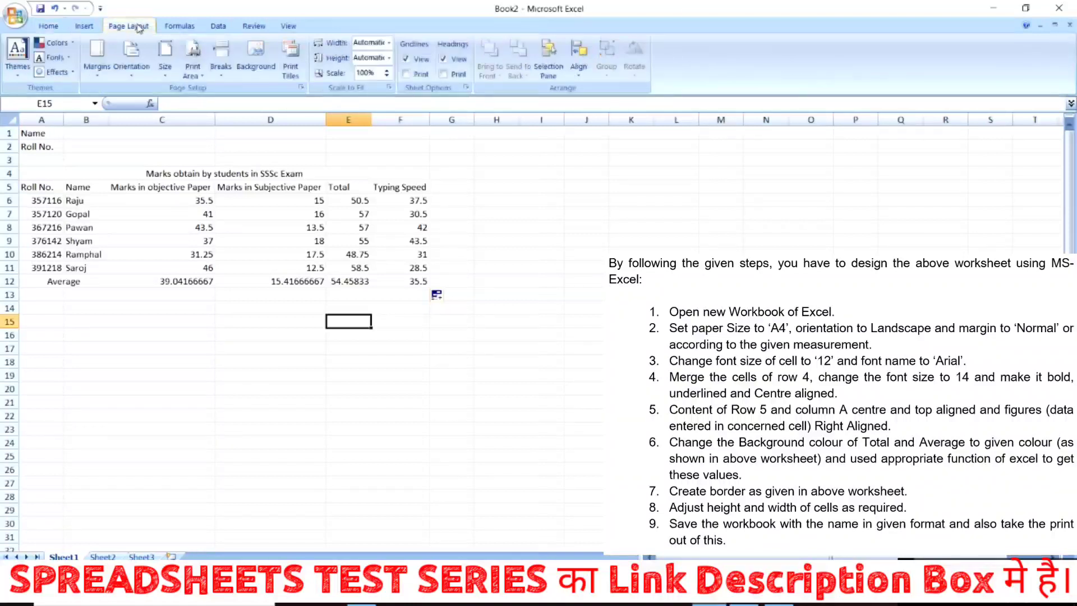
left_click(165, 70)
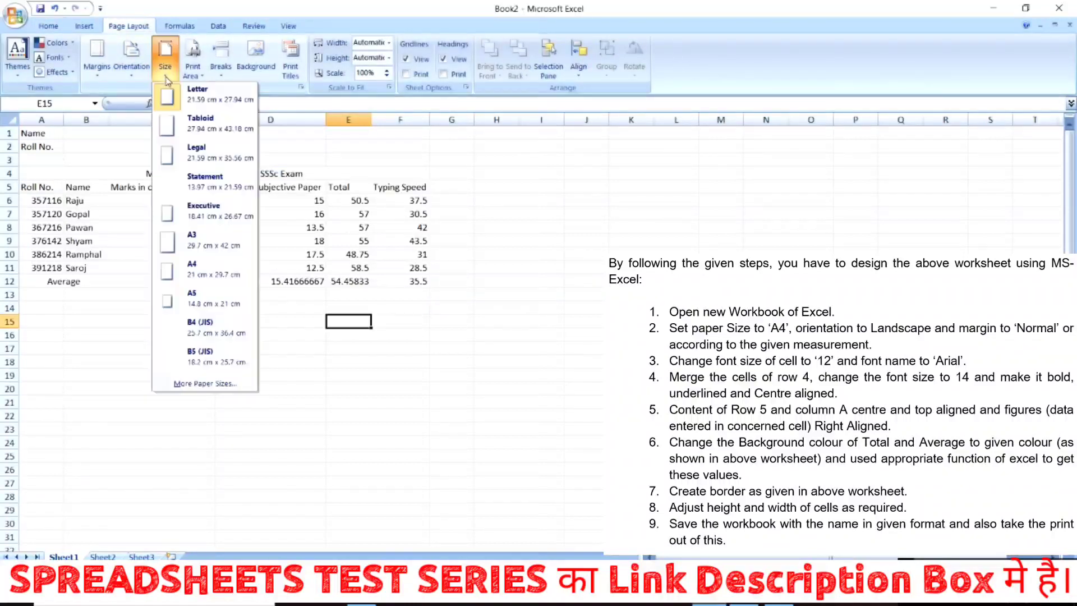
left_click(199, 273)
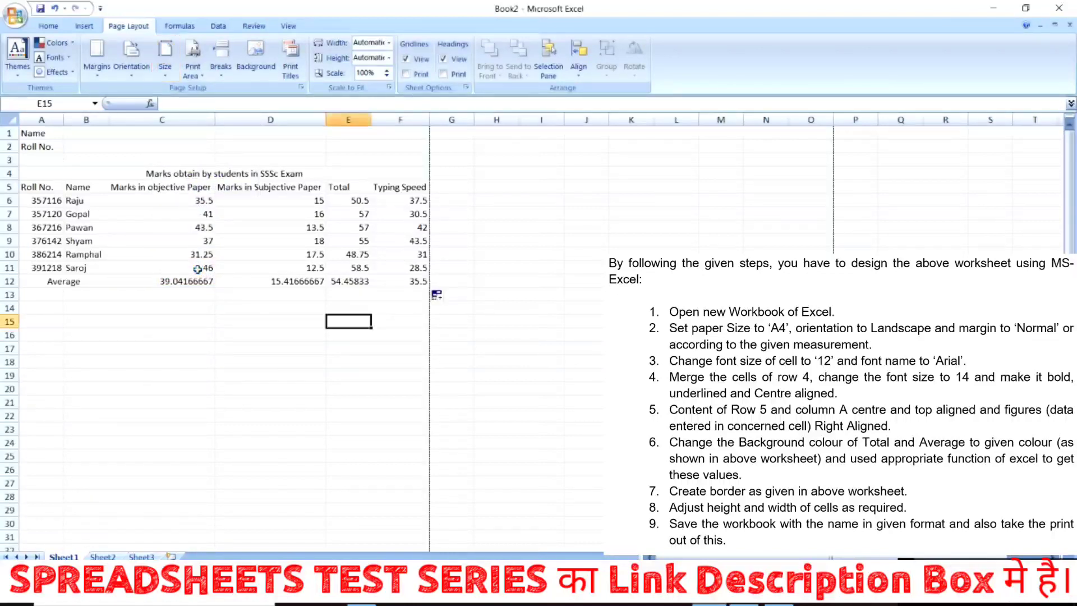
left_click(132, 79)
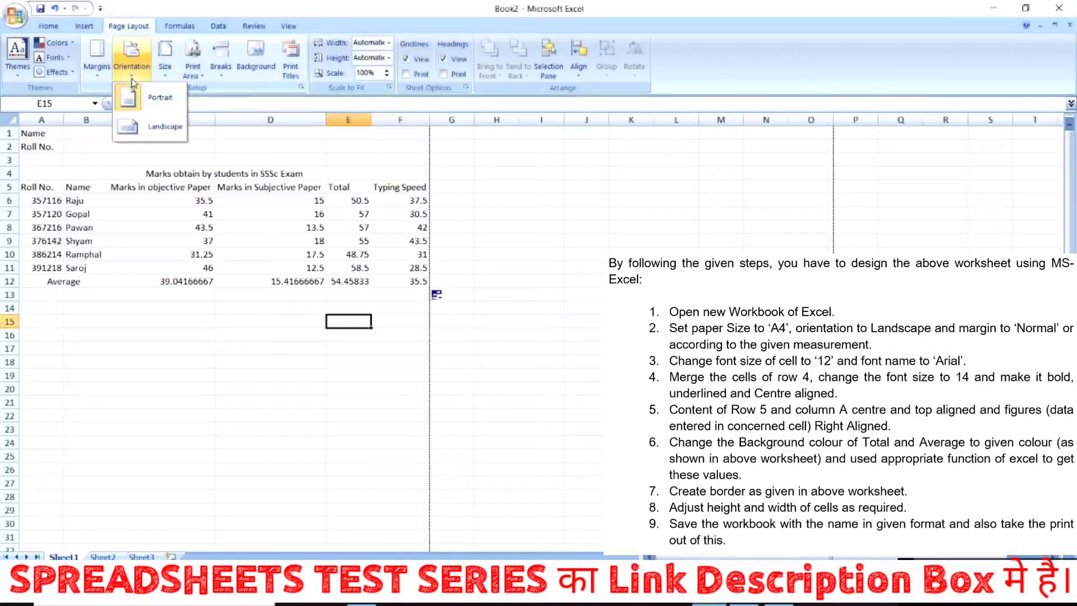
left_click(142, 126)
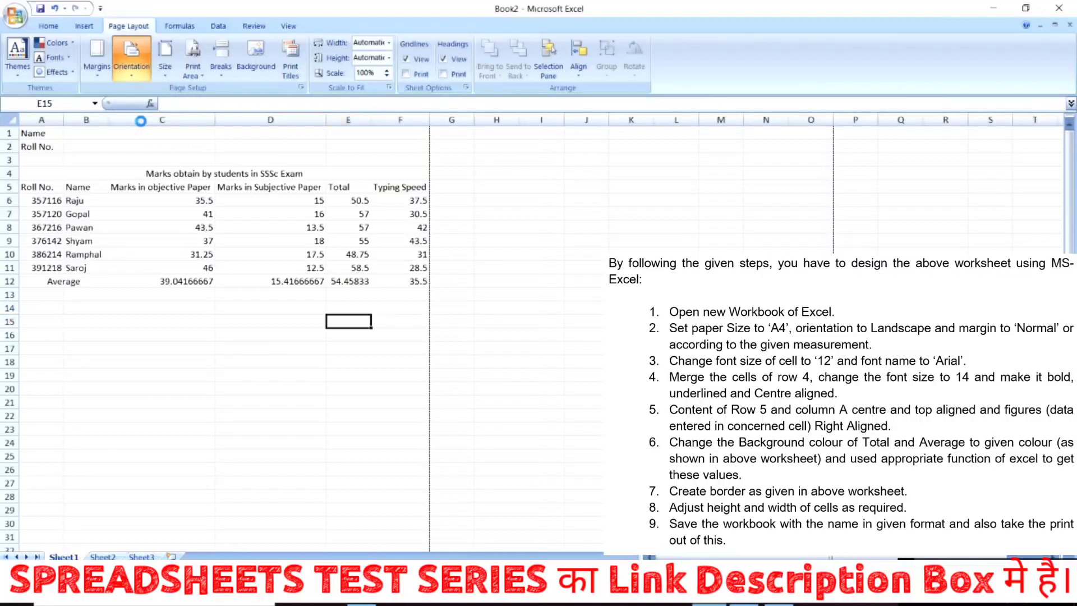
left_click(98, 63)
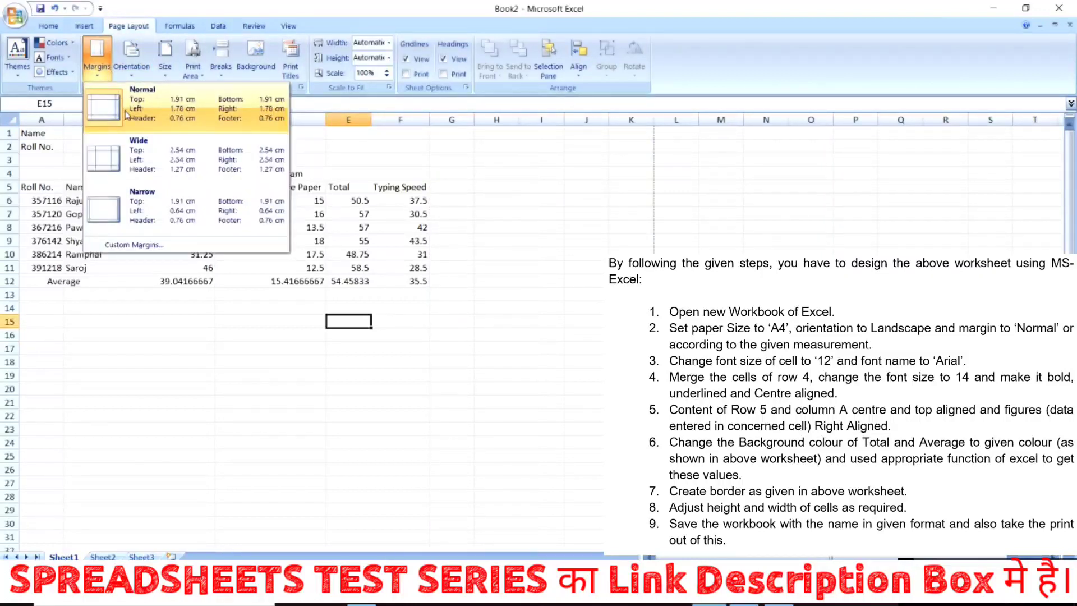
left_click(127, 115)
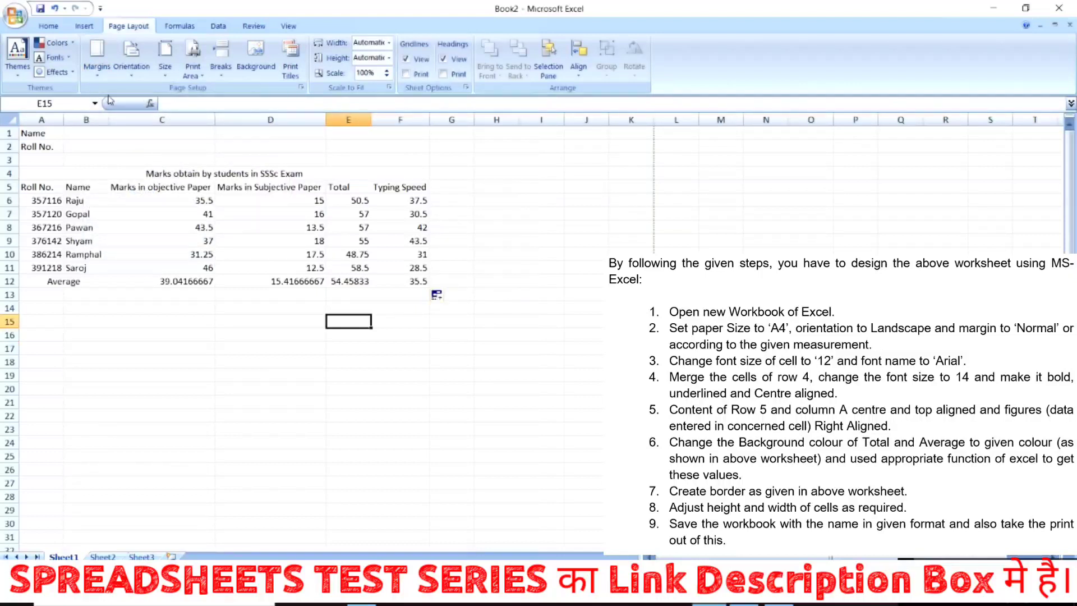
left_click(49, 26)
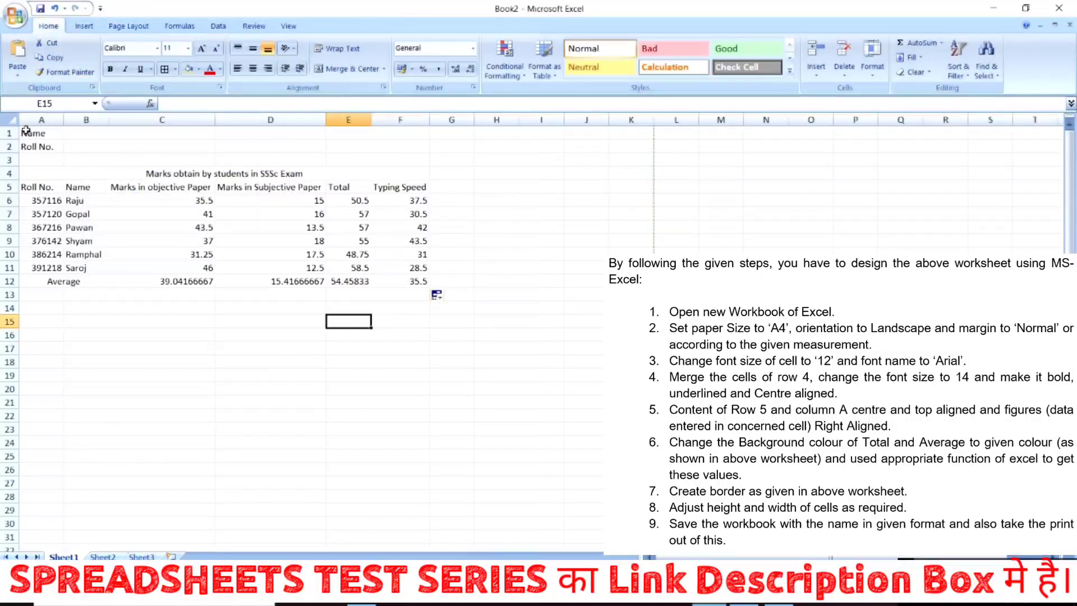
Set the text in A1:F12 to Arial, 12 point.
left_click_drag(26, 130, 162, 282)
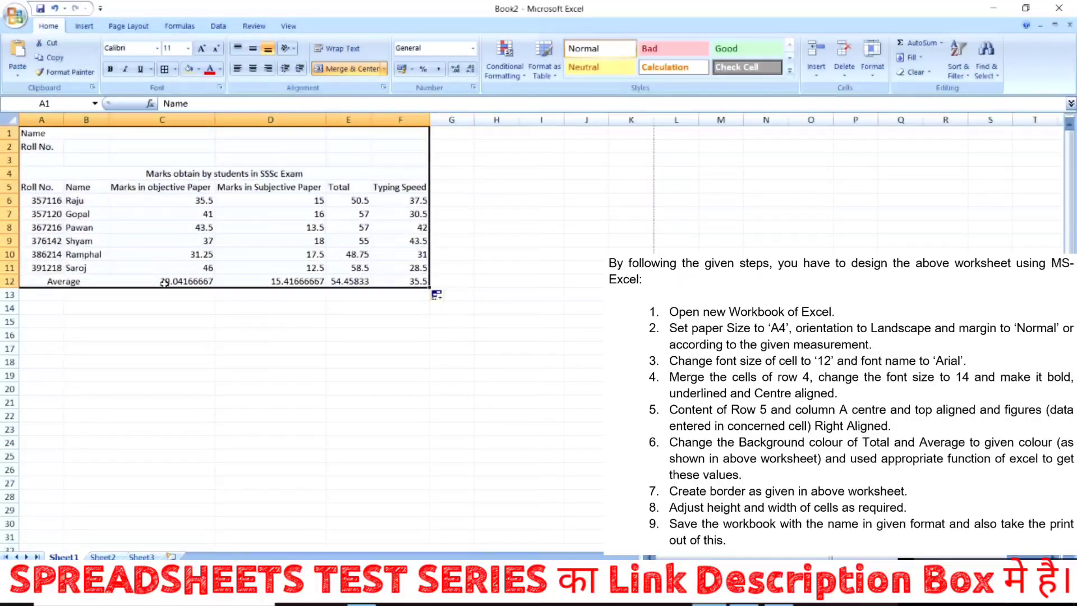
left_click(188, 49)
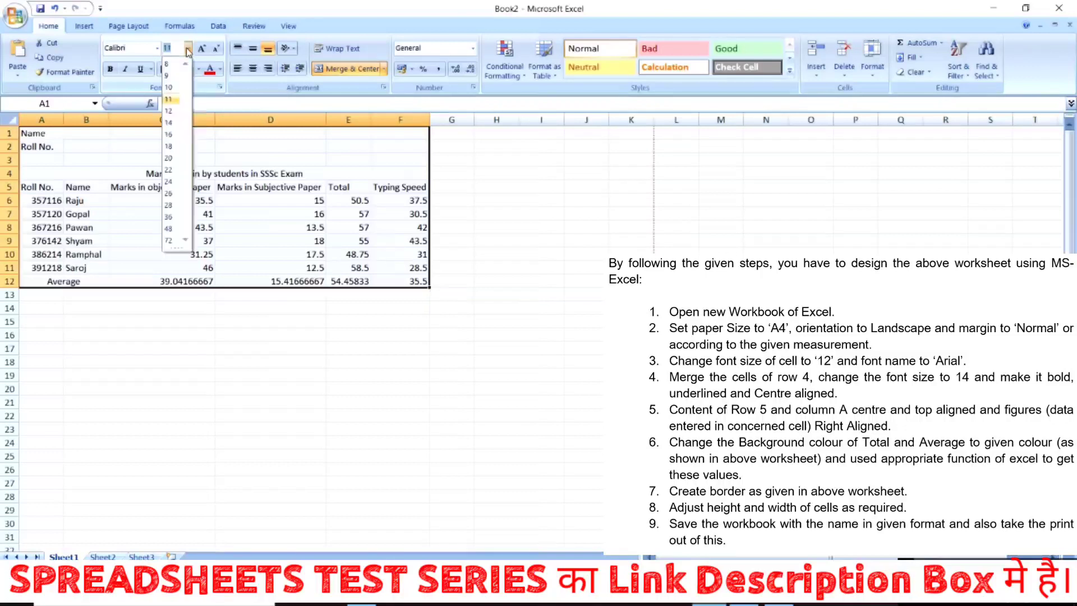
left_click(169, 111)
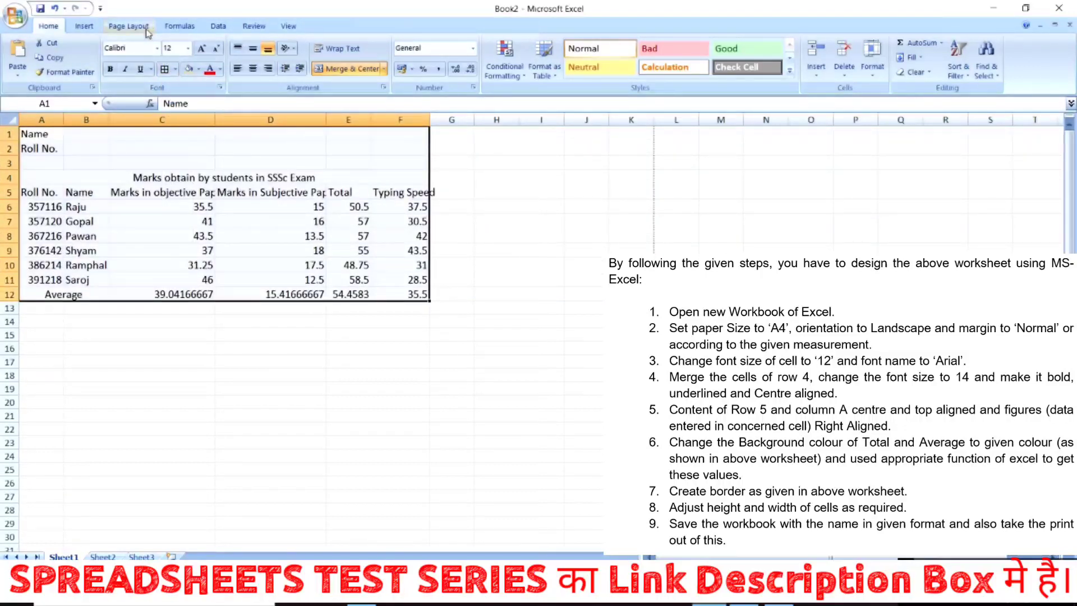
left_click(157, 48)
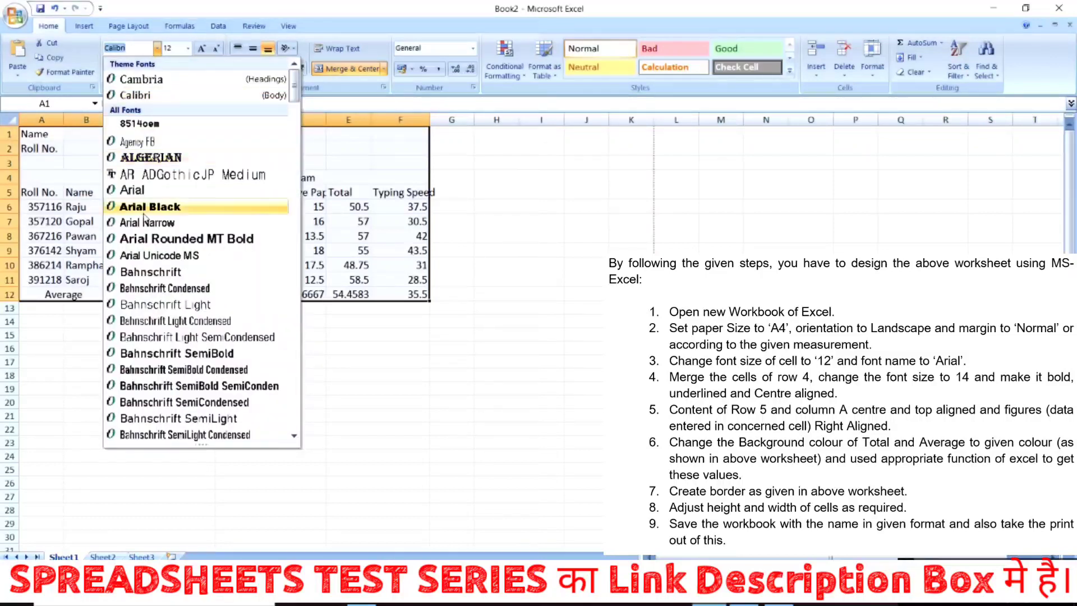
left_click(136, 192)
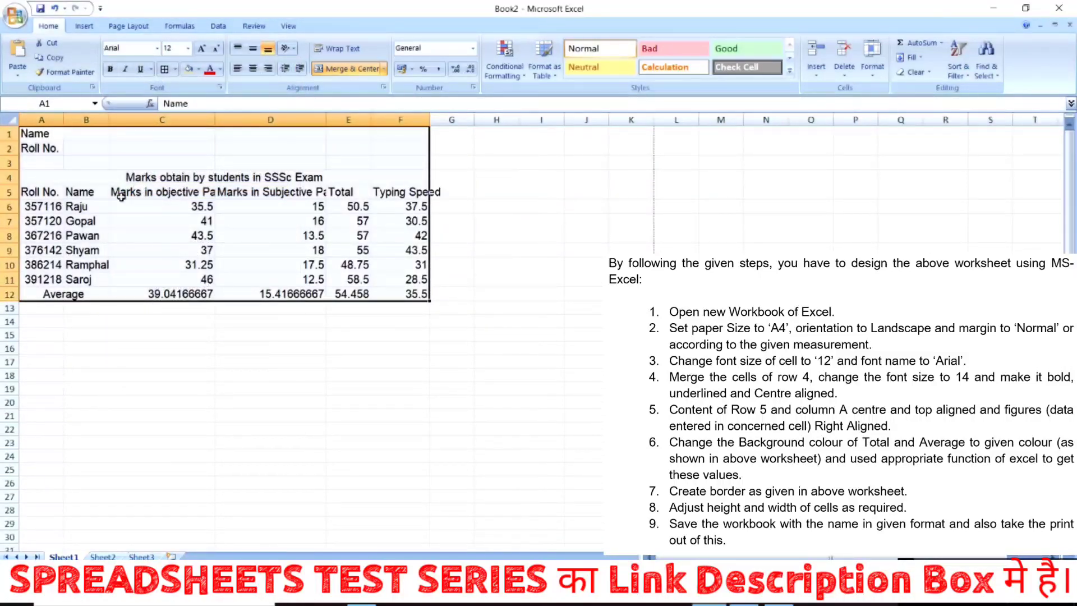
left_click(264, 347)
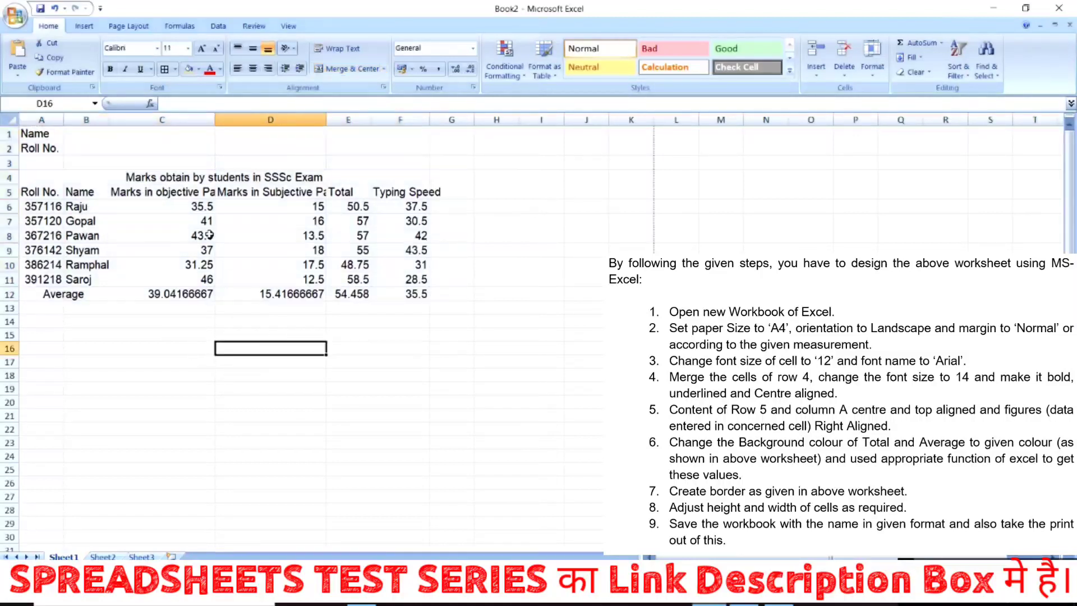
Autofit columns C, D and F so each fits its heading, including Typing Speed.
double_click(215, 117)
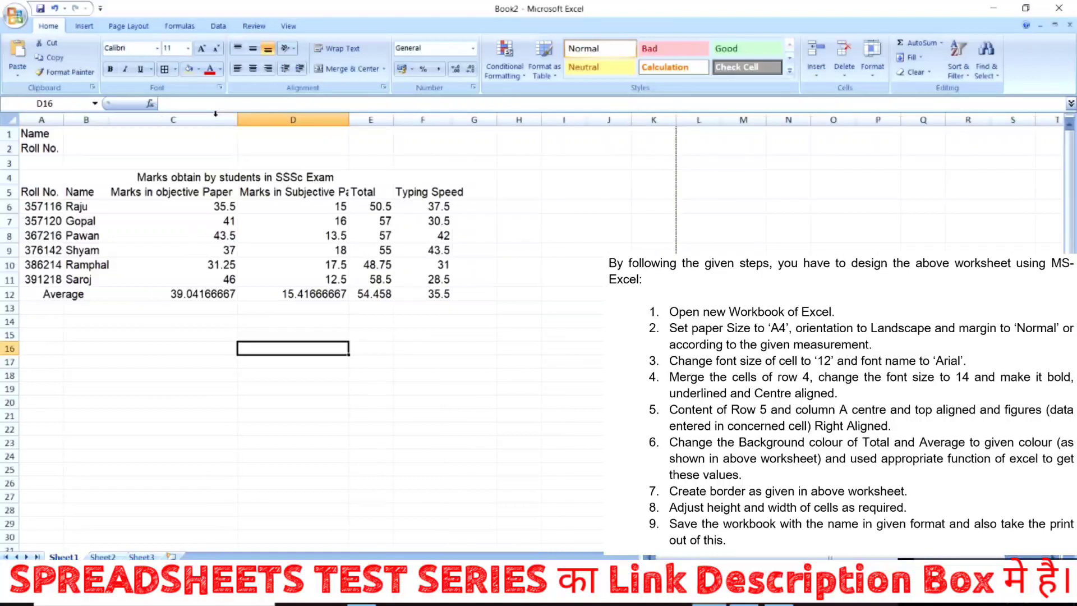
double_click(348, 119)
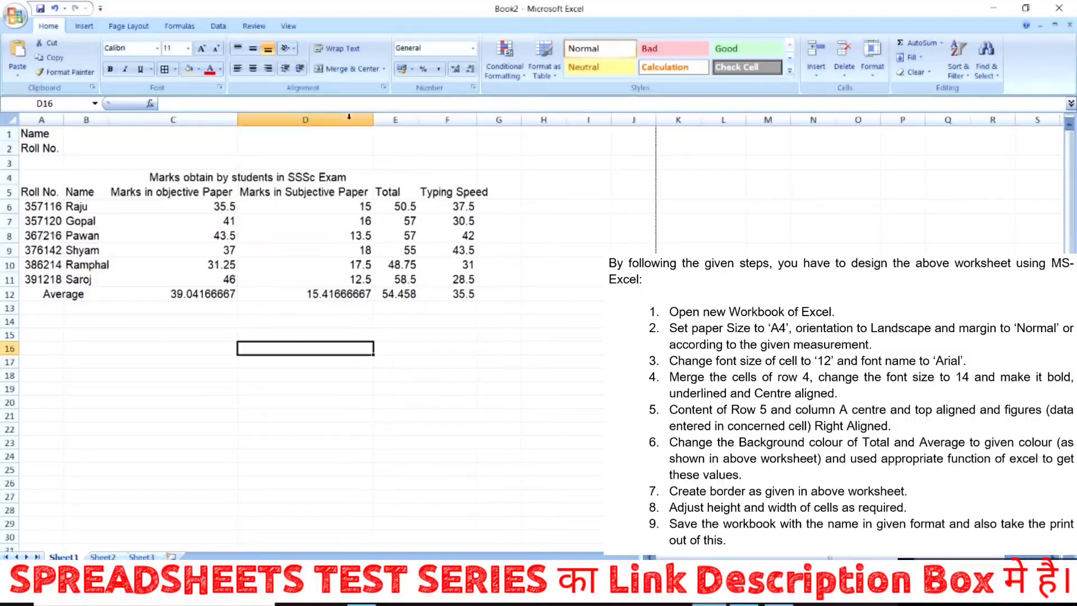
double_click(476, 120)
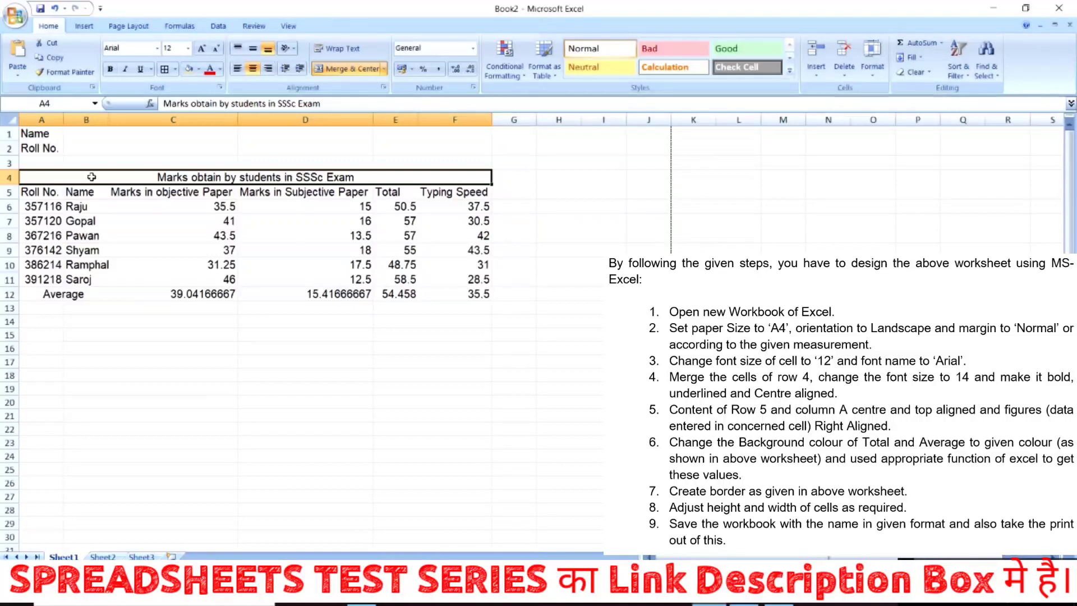
Make the row 4 title 14-point, bold, underlined and centred.
left_click(188, 49)
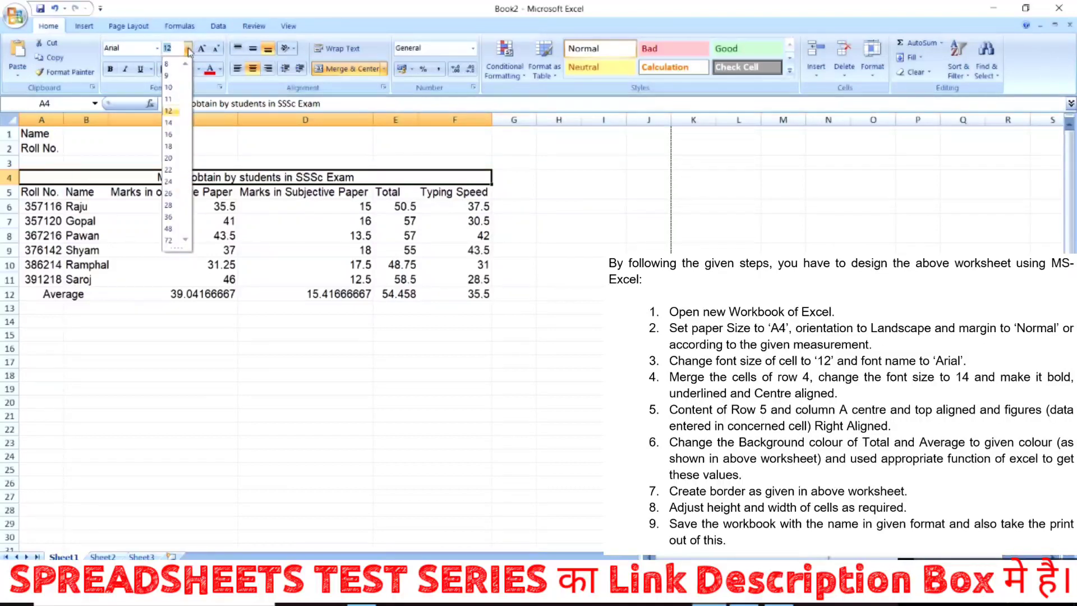
left_click(170, 123)
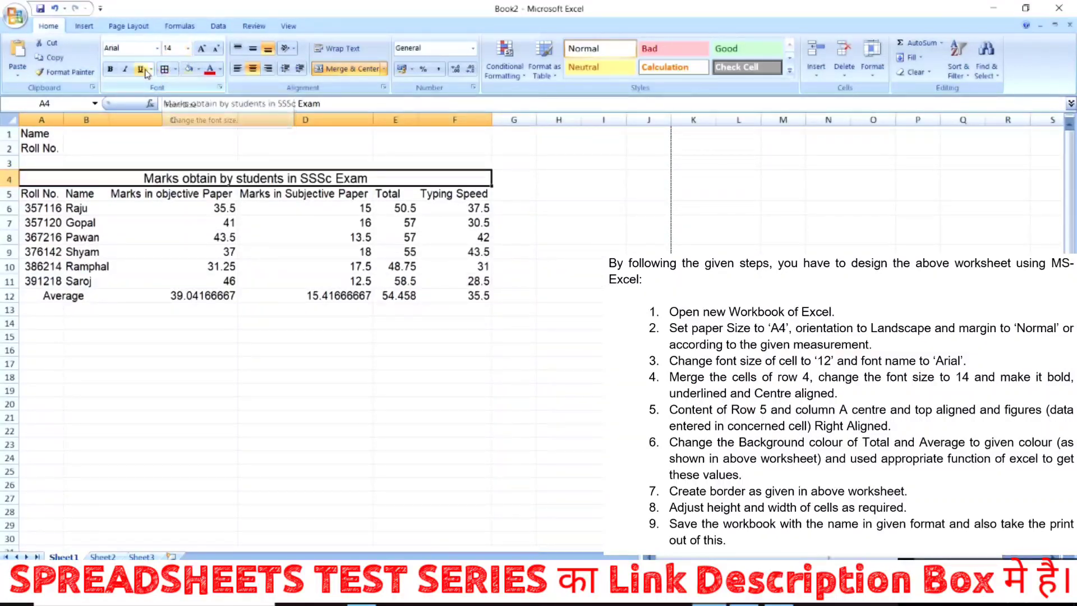
left_click(117, 70)
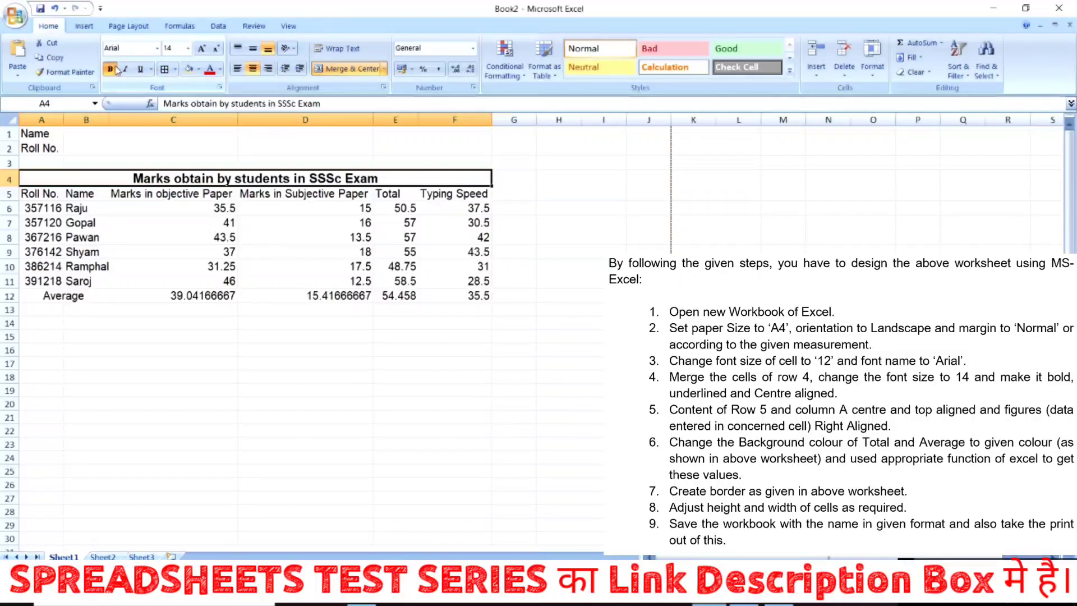
left_click(140, 69)
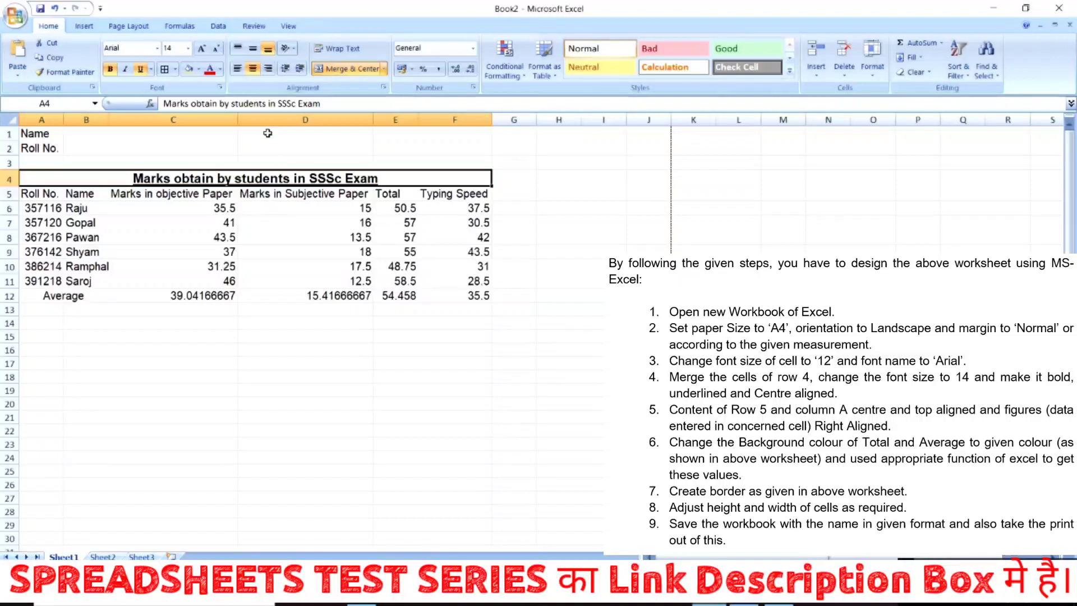
left_click(255, 69)
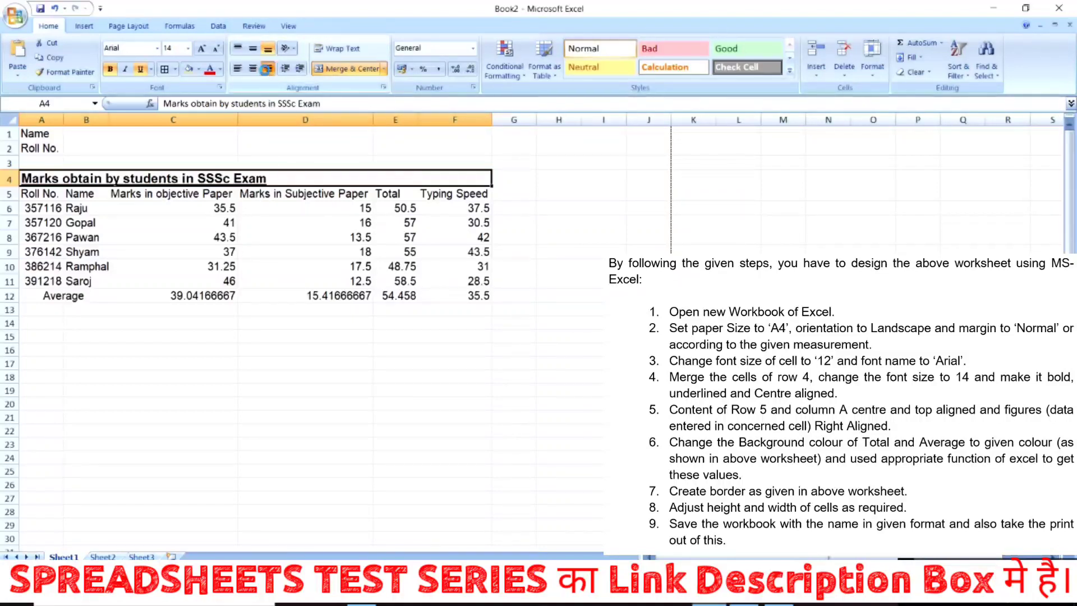
left_click(267, 69)
left_click(253, 69)
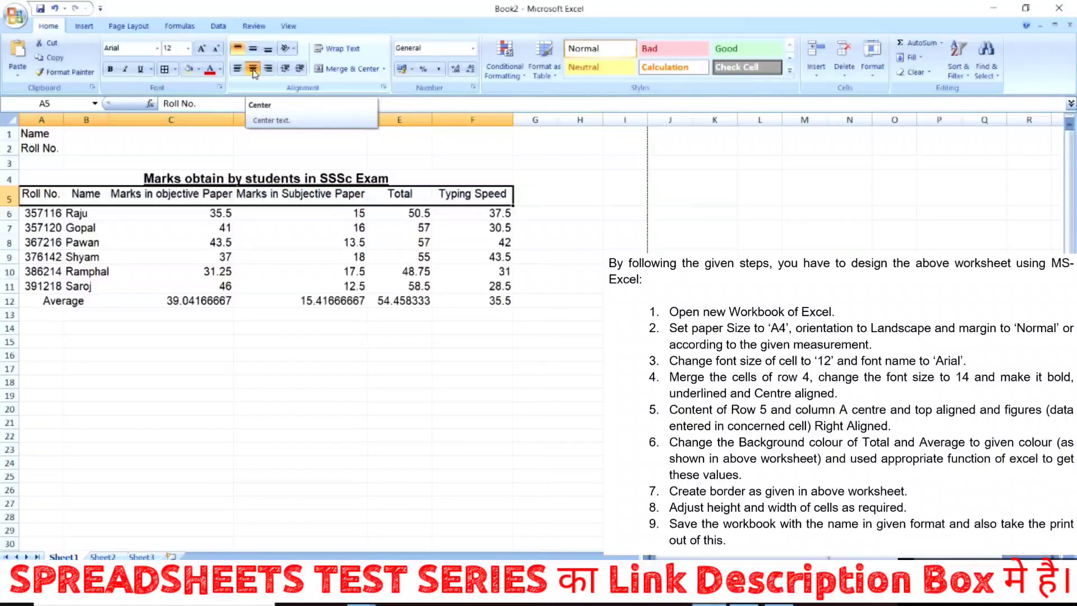
Top-align the row 5 headings and wrap them so 'Marks in objective Paper' spans two lines.
left_click(253, 69)
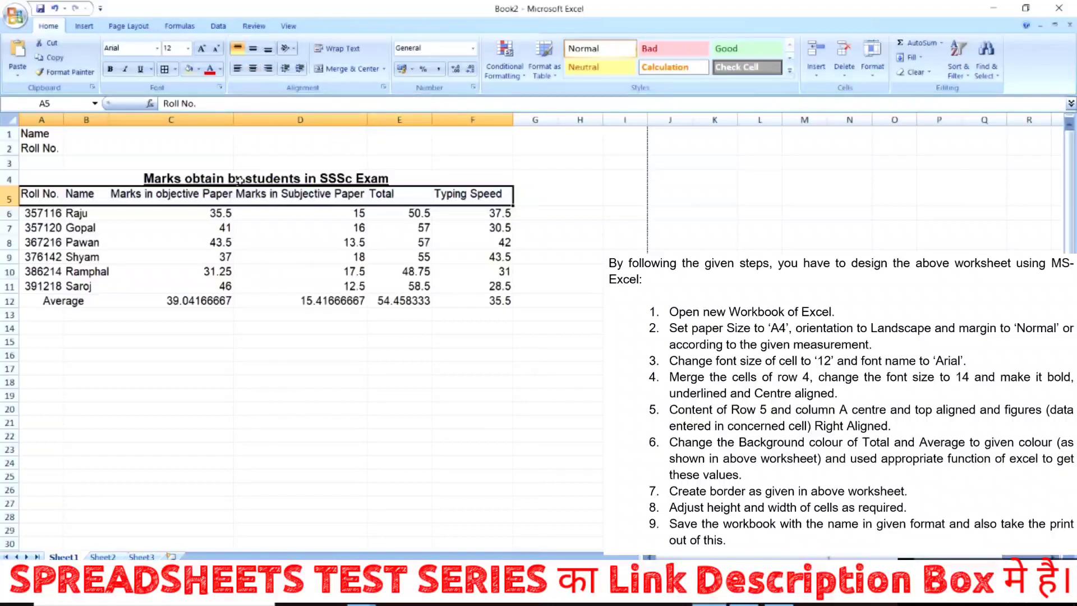
left_click(239, 49)
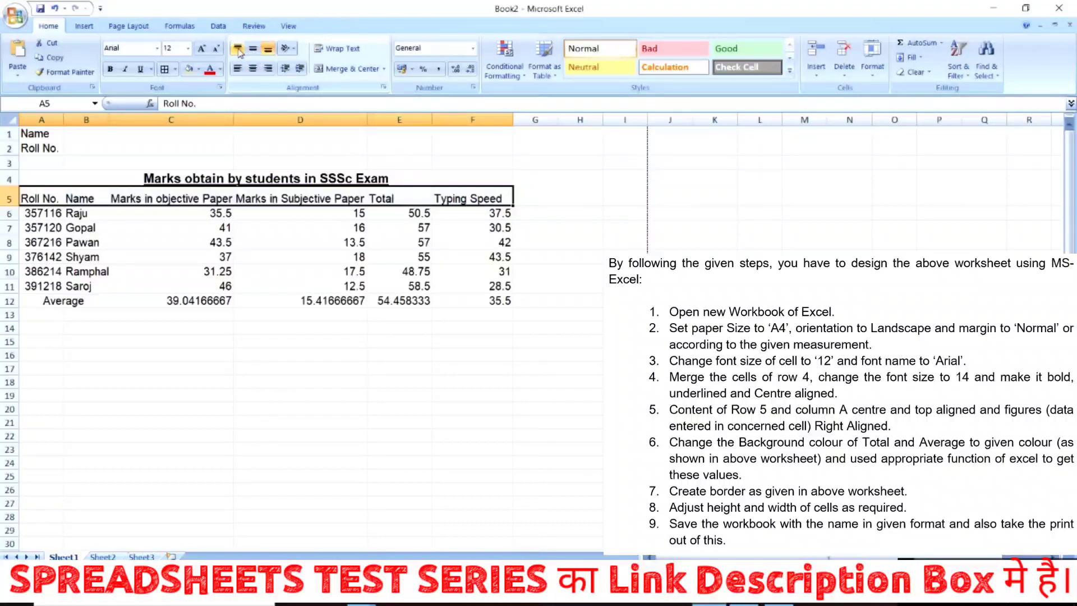
left_click(238, 50)
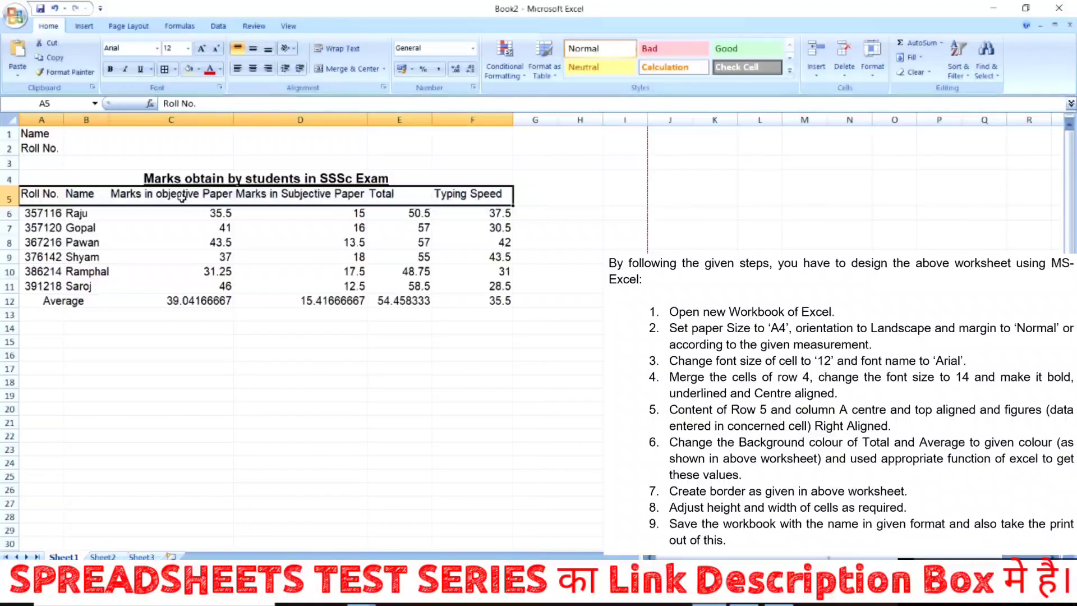
left_click(347, 50)
Raise row 5 to about 36 points, narrow column C and widen column B for names.
left_click_drag(11, 205, 15, 220)
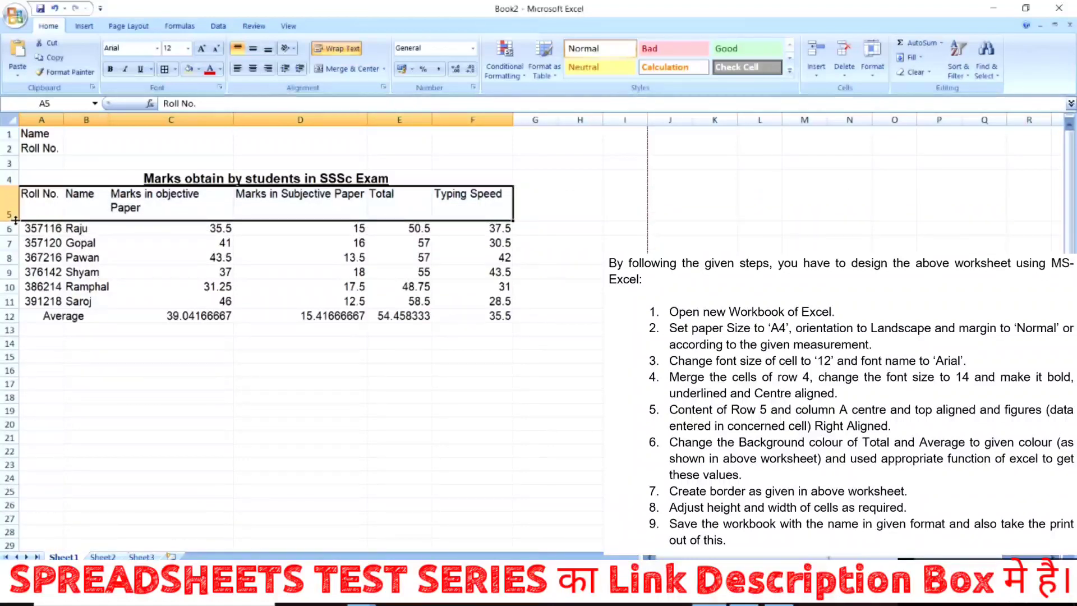
left_click_drag(233, 121, 192, 122)
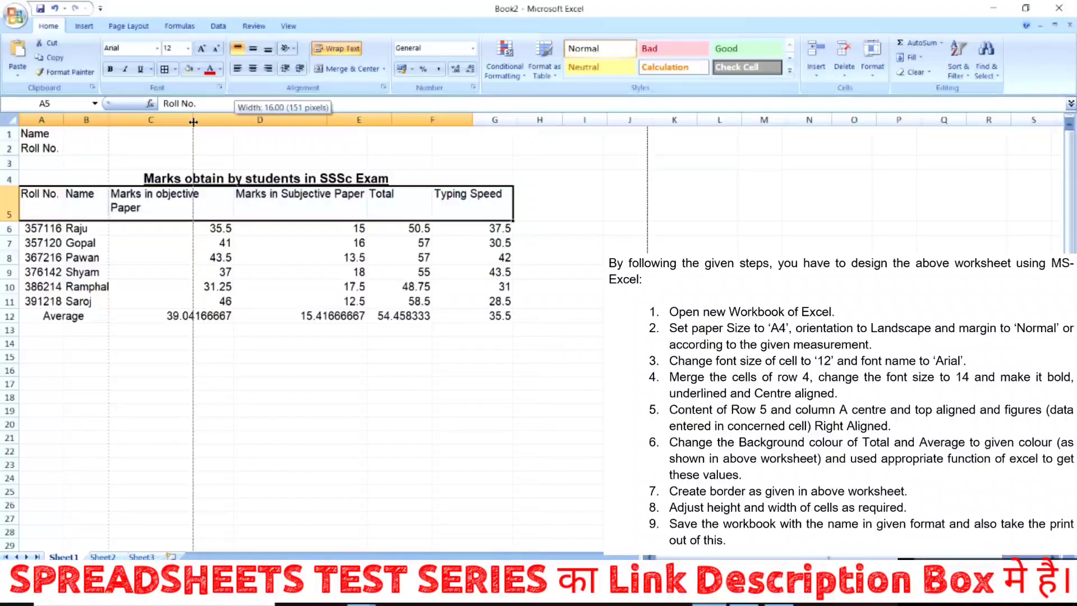
left_click_drag(193, 122, 193, 121)
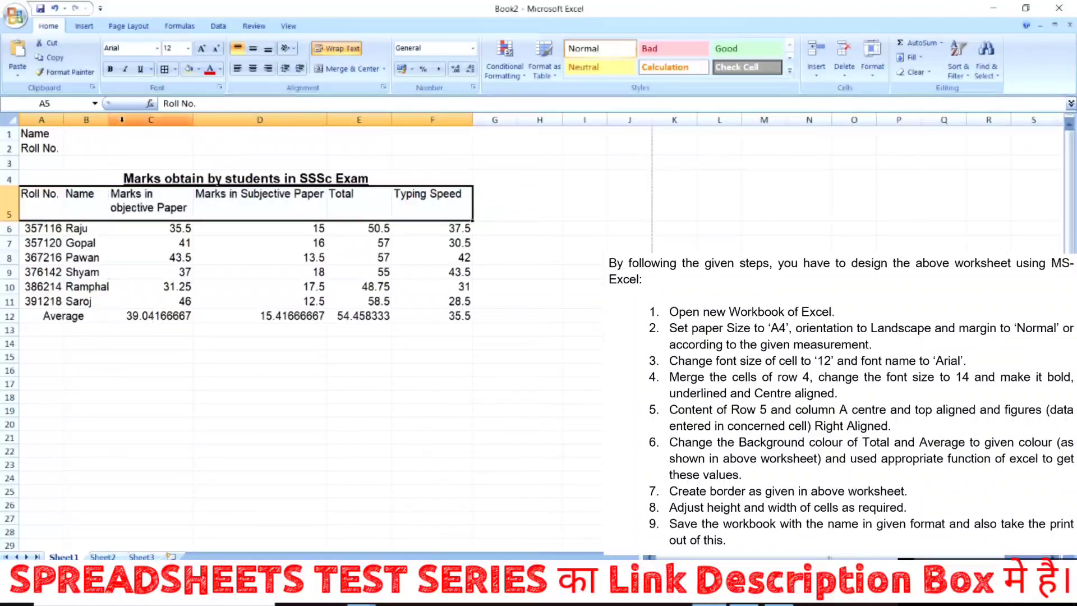
left_click_drag(108, 120, 118, 120)
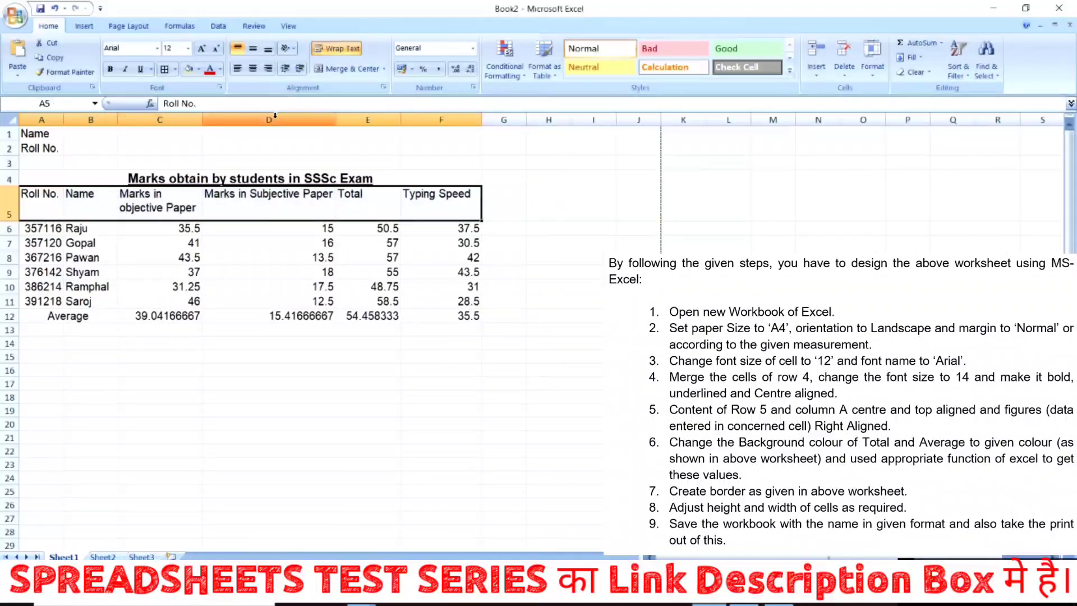
Narrow the Subjective Paper, objective Paper and Typing Speed columns so their headers wrap.
left_click_drag(335, 119, 281, 117)
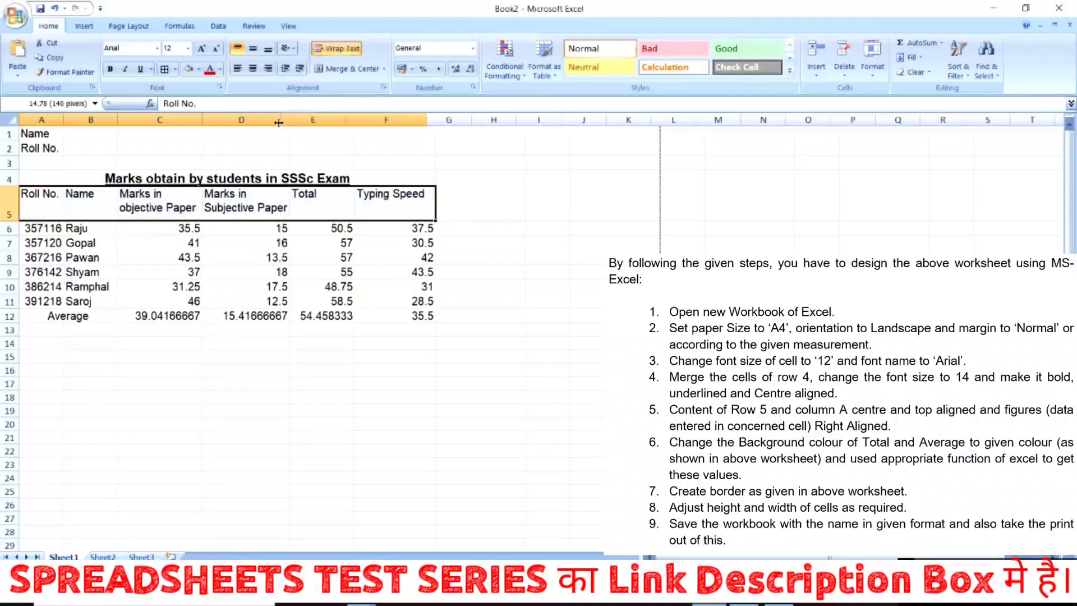
left_click_drag(10, 220, 10, 227)
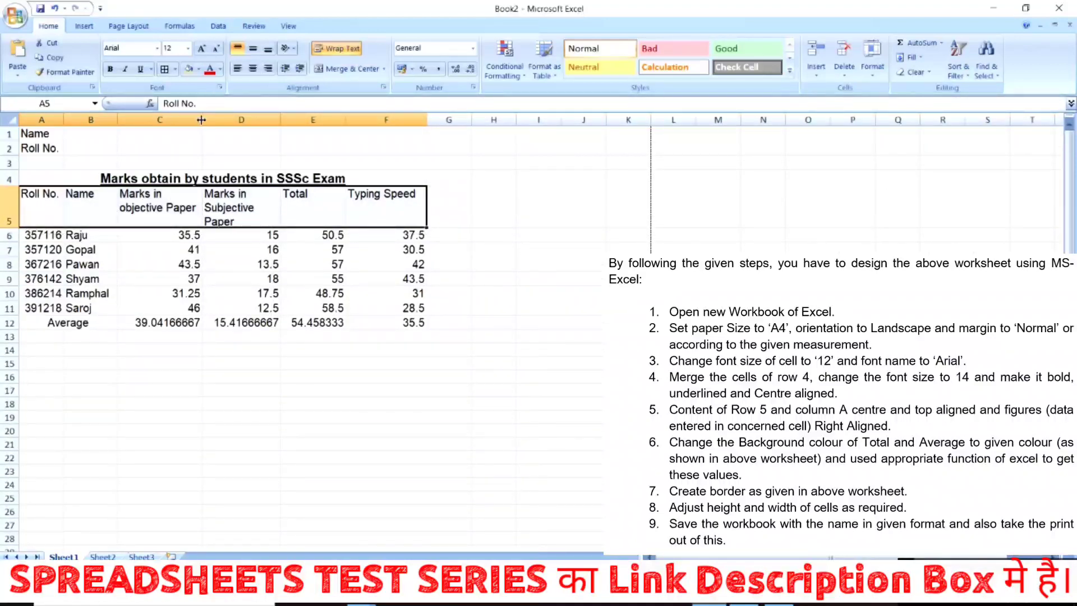
left_click_drag(202, 120, 195, 119)
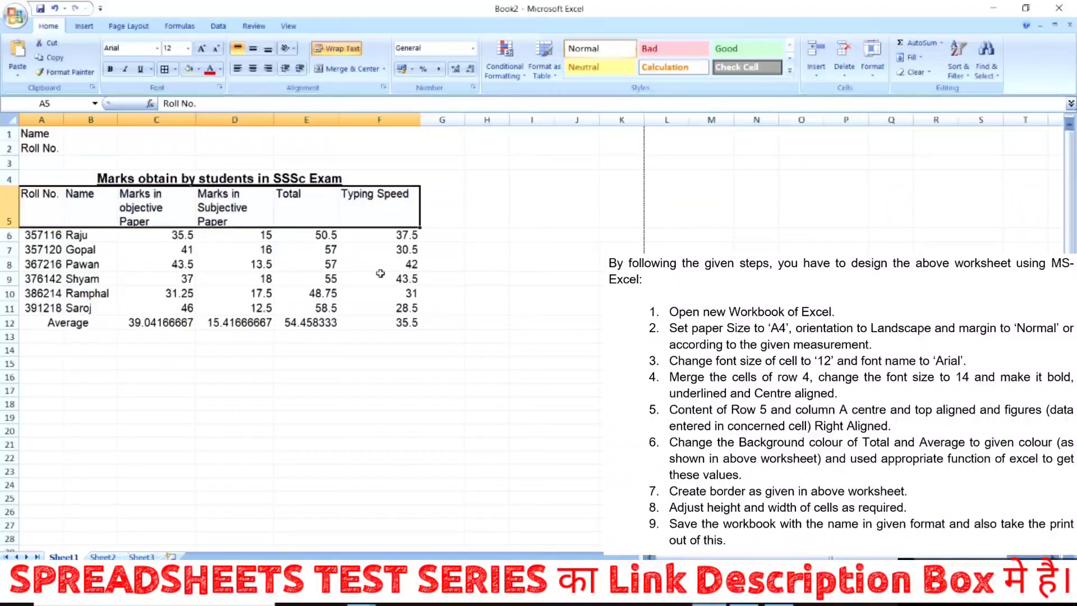
left_click_drag(420, 119, 405, 120)
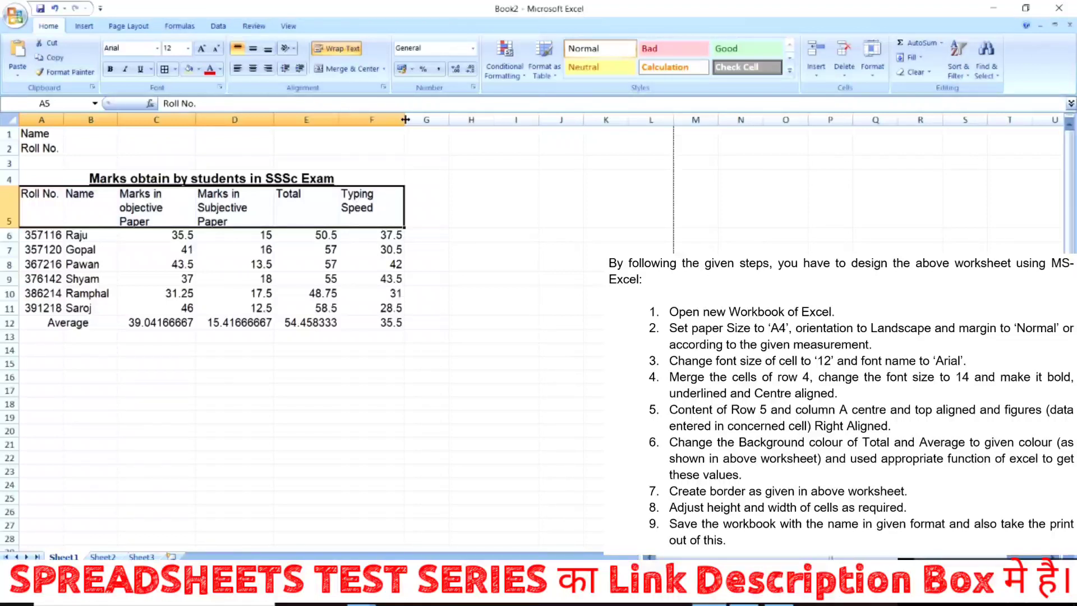
left_click(91, 235)
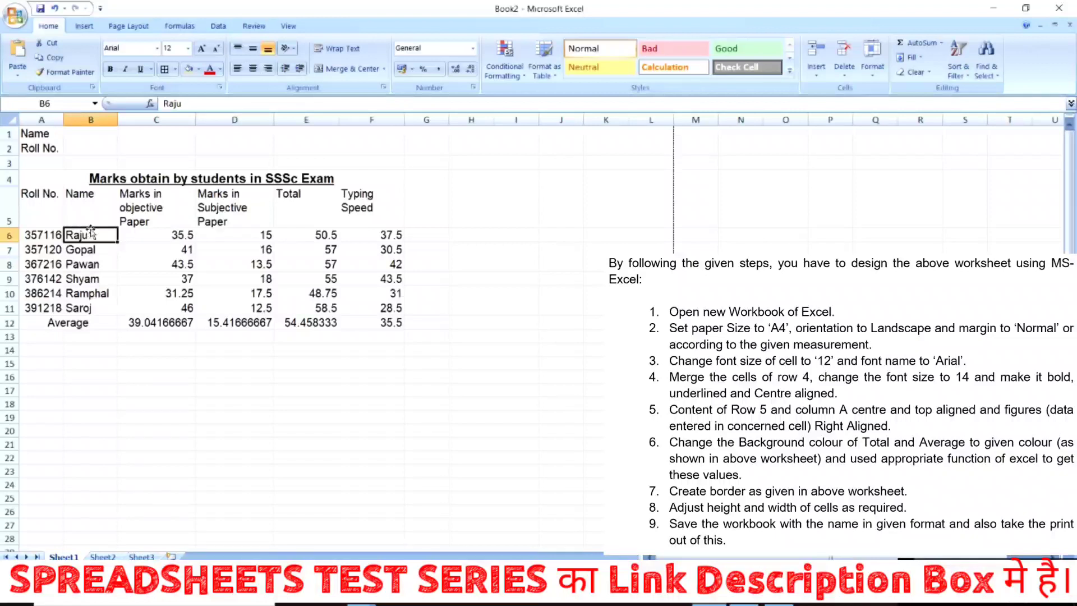
Right-align the six student names in B6:B11.
left_click_drag(92, 234, 102, 303)
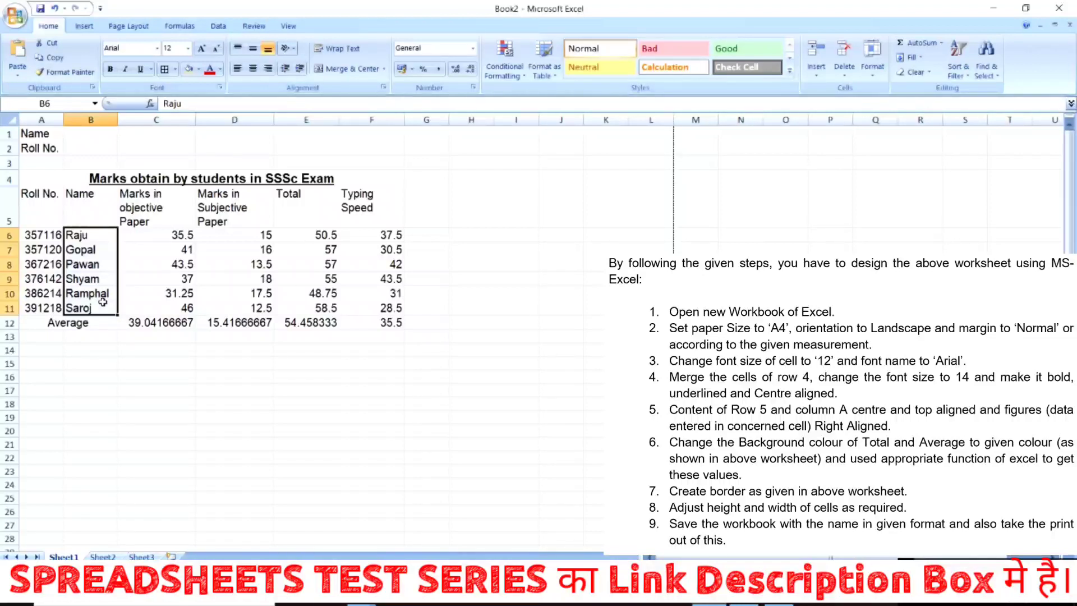
left_click(268, 69)
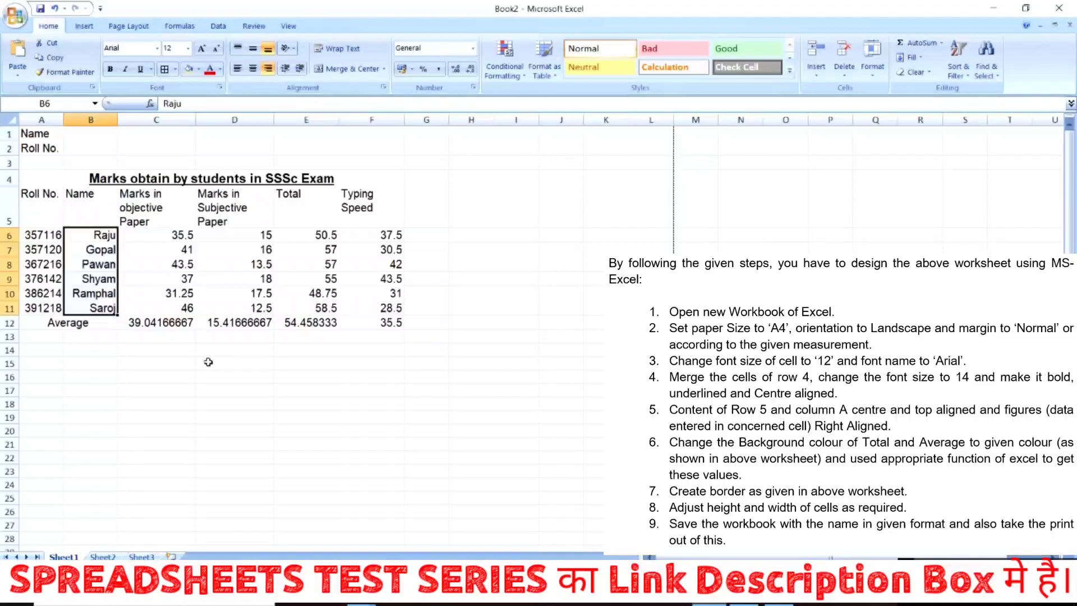
left_click(208, 361)
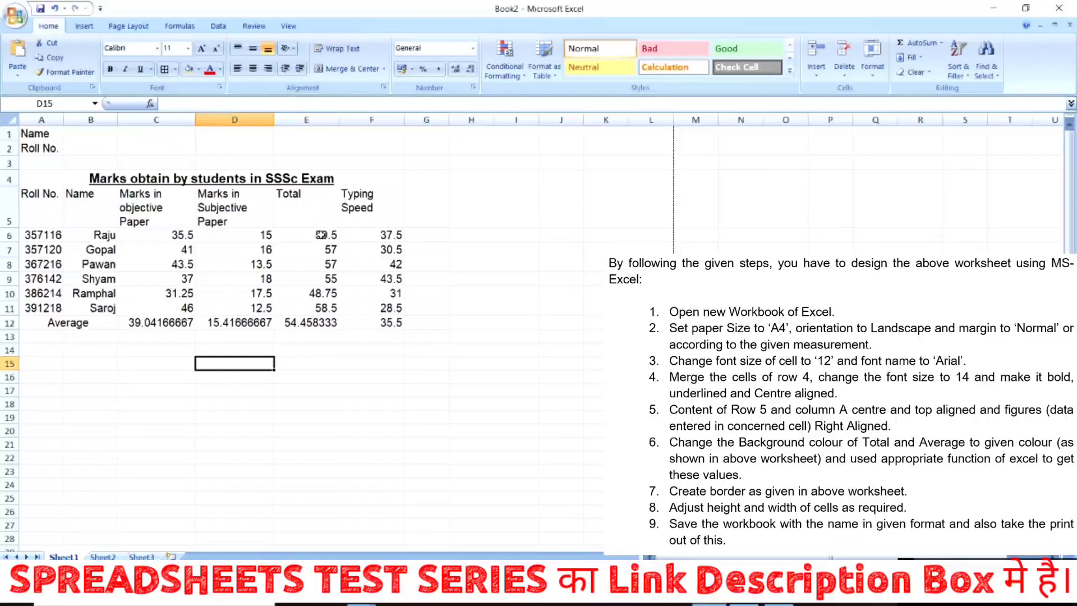
Fill the Total values E6:E12 with a grey background.
left_click_drag(321, 236, 314, 323)
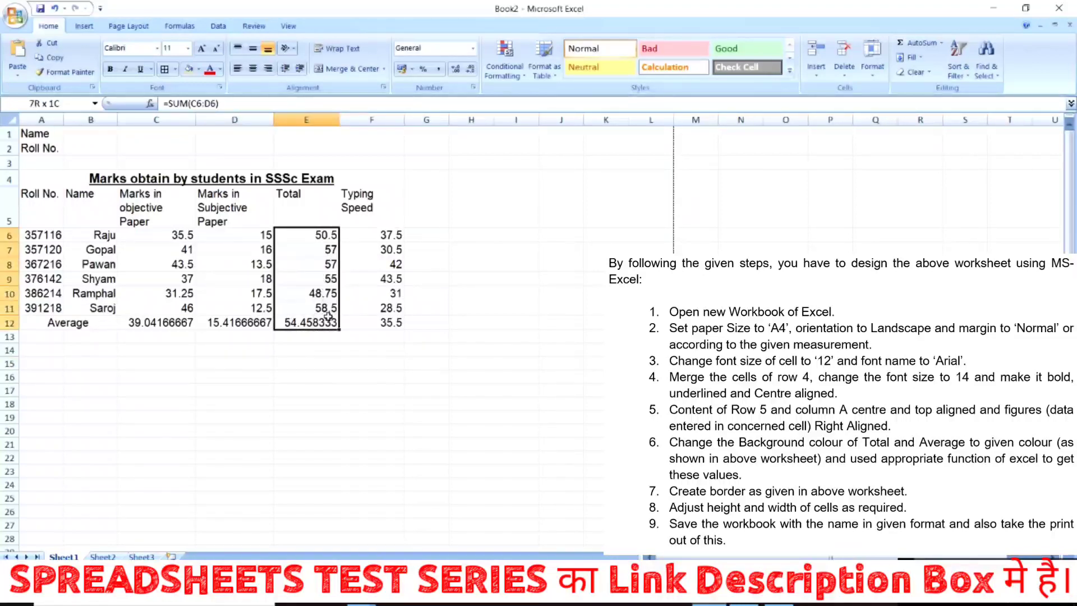
left_click(199, 70)
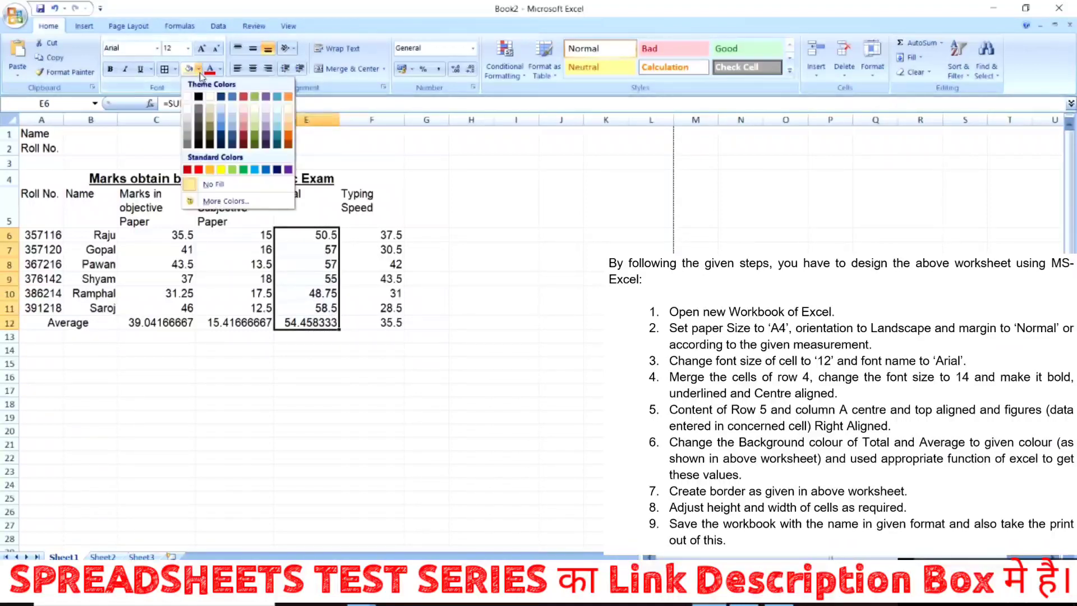
left_click(188, 130)
Give the Average row C12:F12 the same grey fill.
left_click_drag(126, 324, 356, 326)
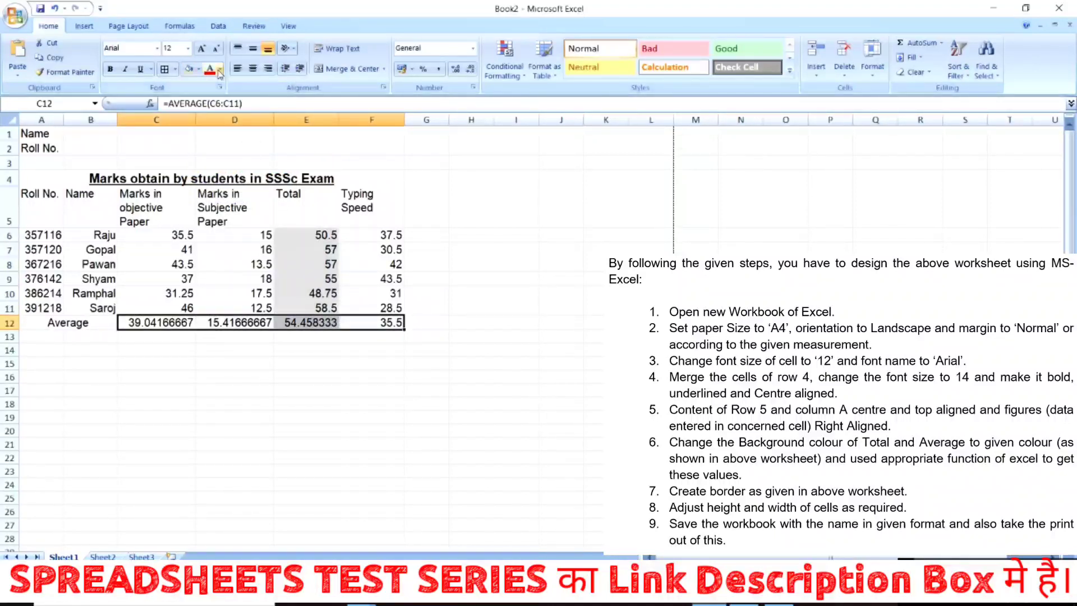
left_click(199, 69)
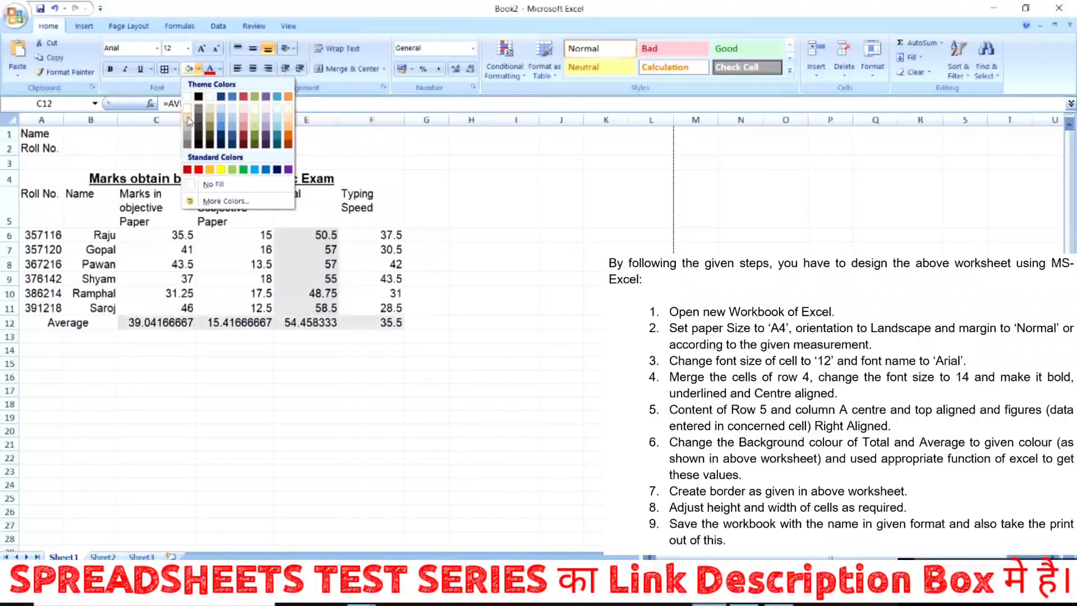
left_click(188, 120)
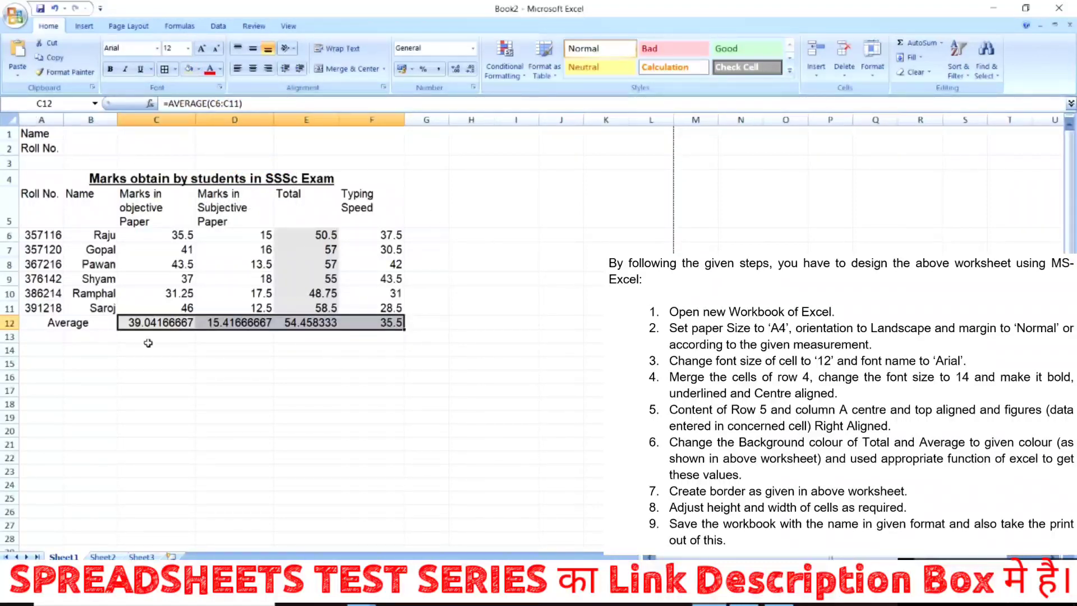
left_click(237, 426)
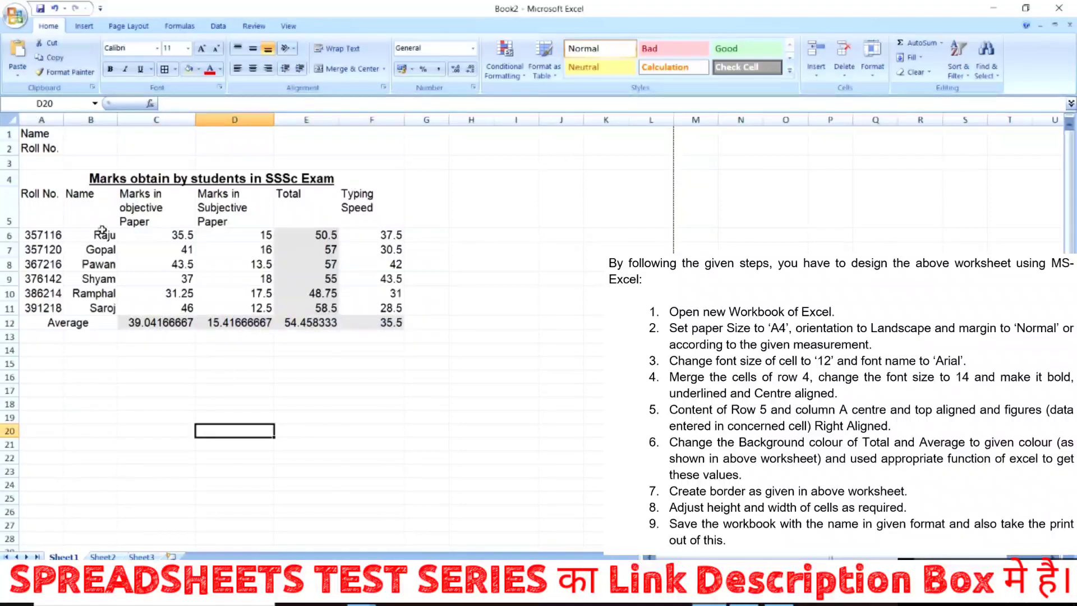
left_click(30, 131)
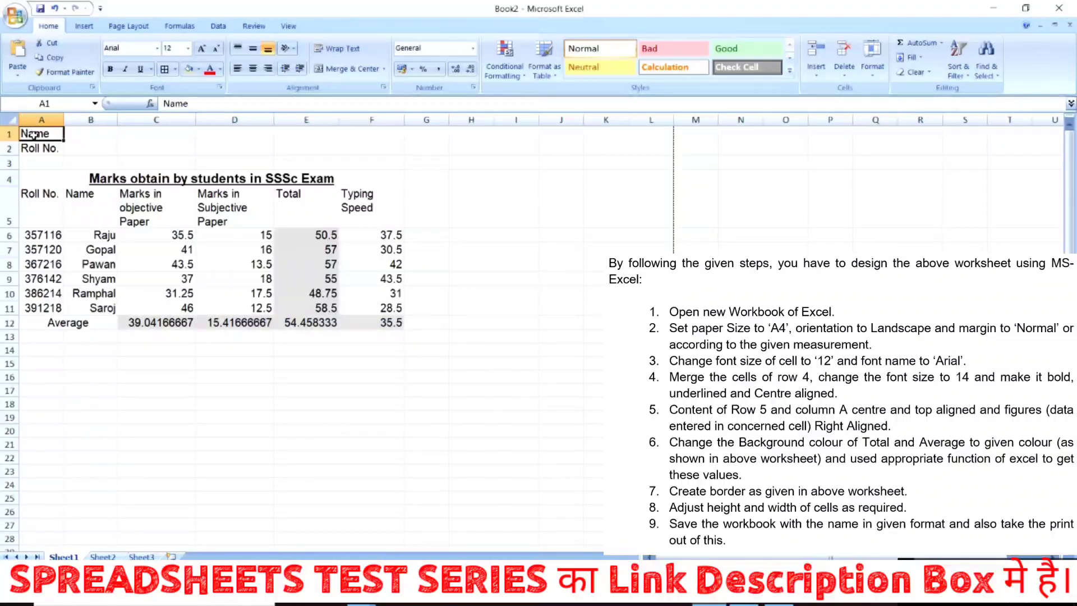
Apply All Borders to every cell in A1:F12.
left_click(144, 148)
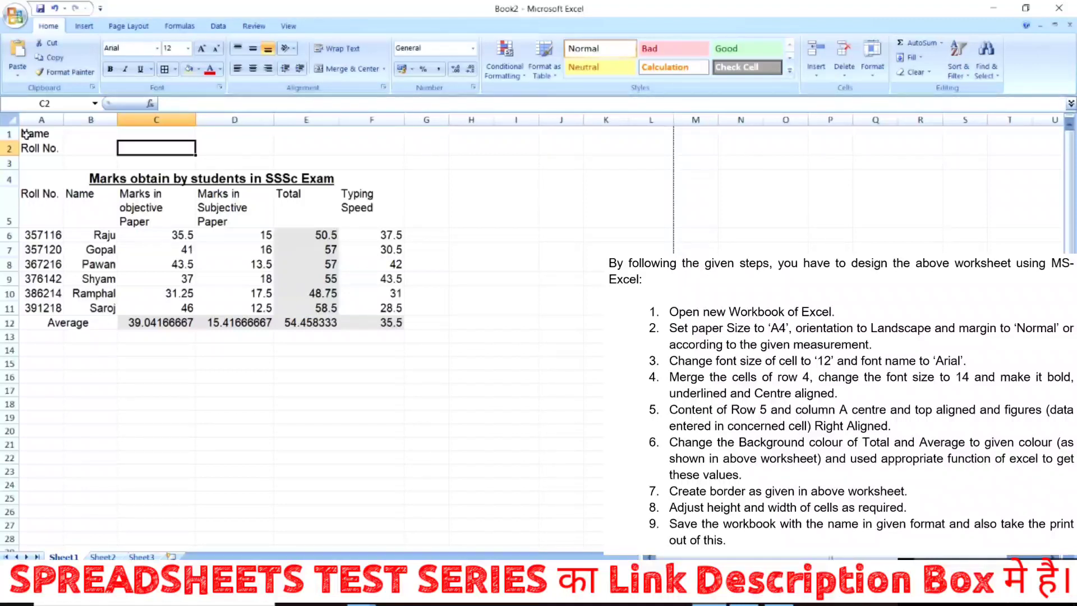
left_click_drag(24, 133, 98, 267)
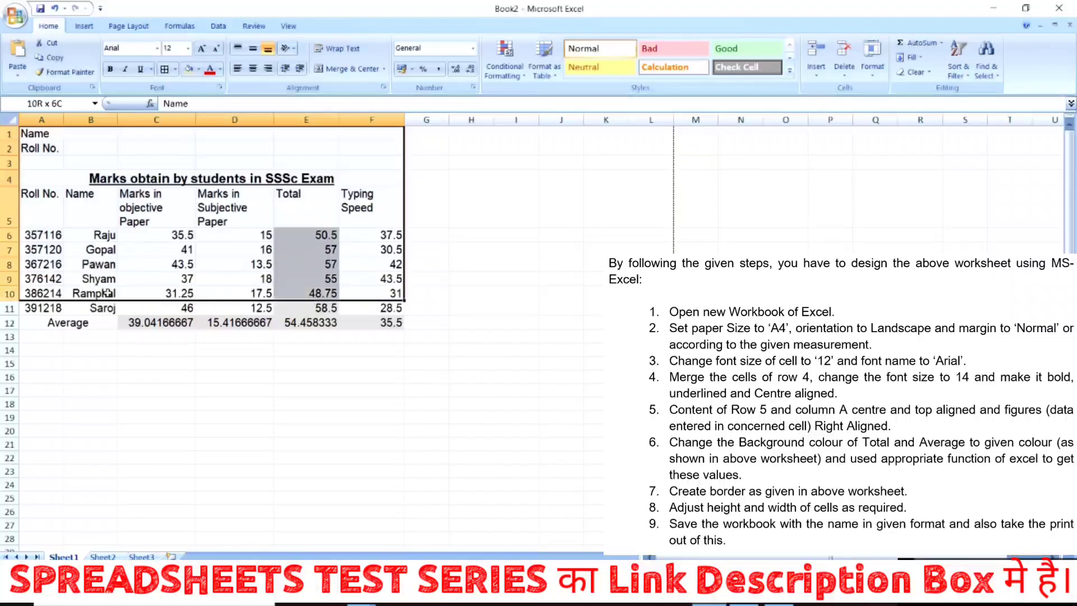
left_click_drag(97, 267, 107, 322)
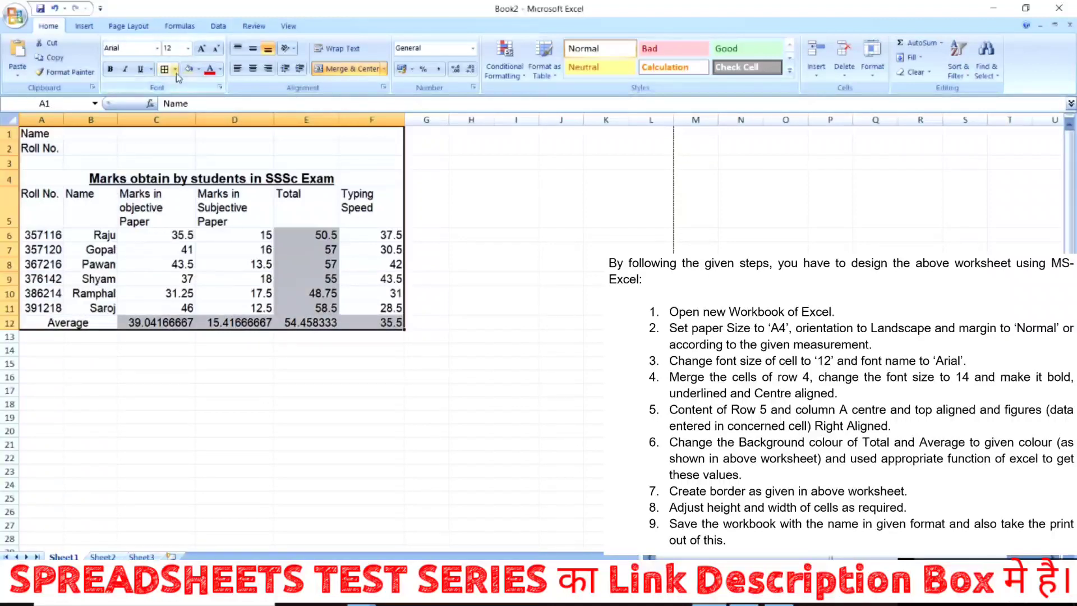
left_click(175, 69)
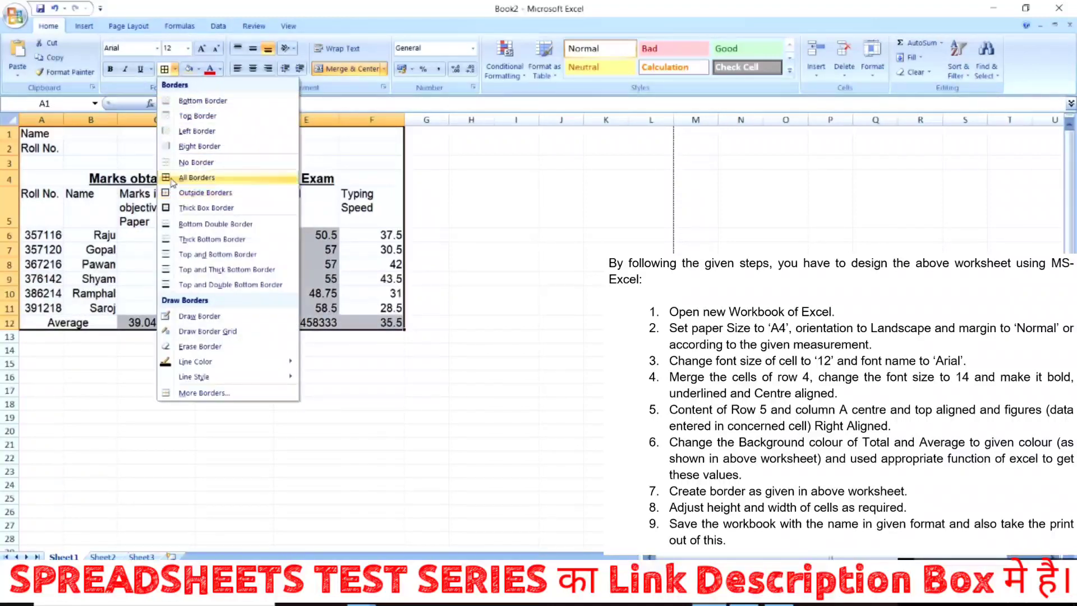
left_click(196, 177)
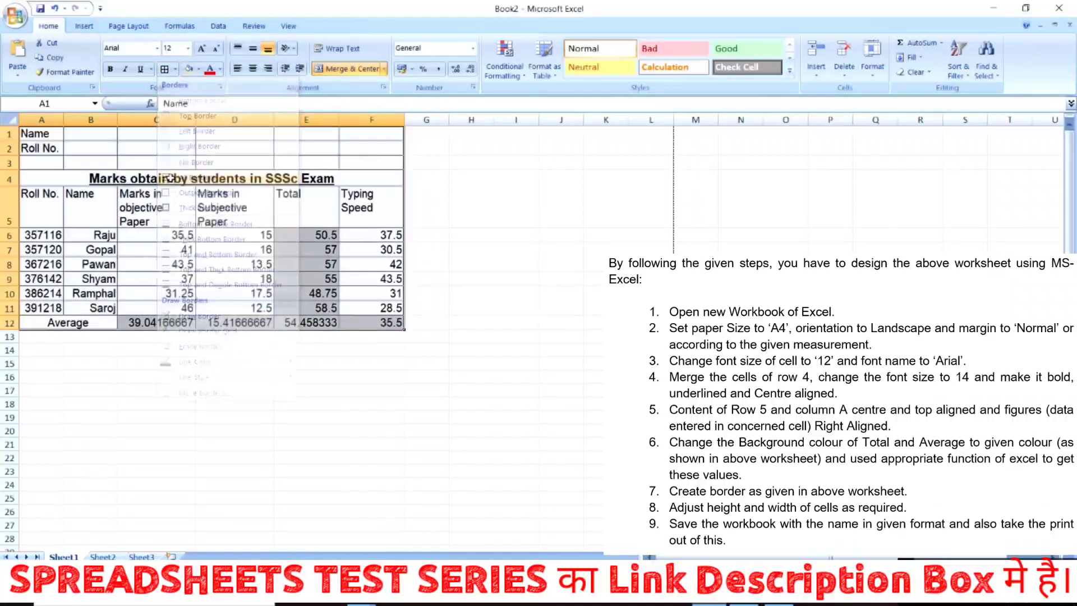
left_click(323, 352)
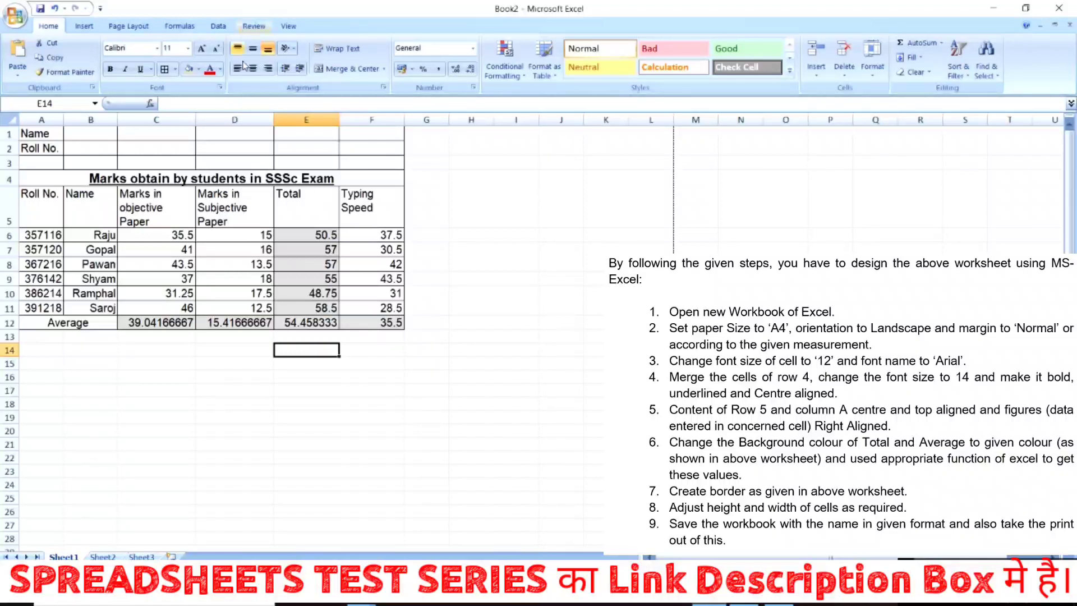
Change 'SSSc' to 'SSSC' in the A4 title.
double_click(299, 178)
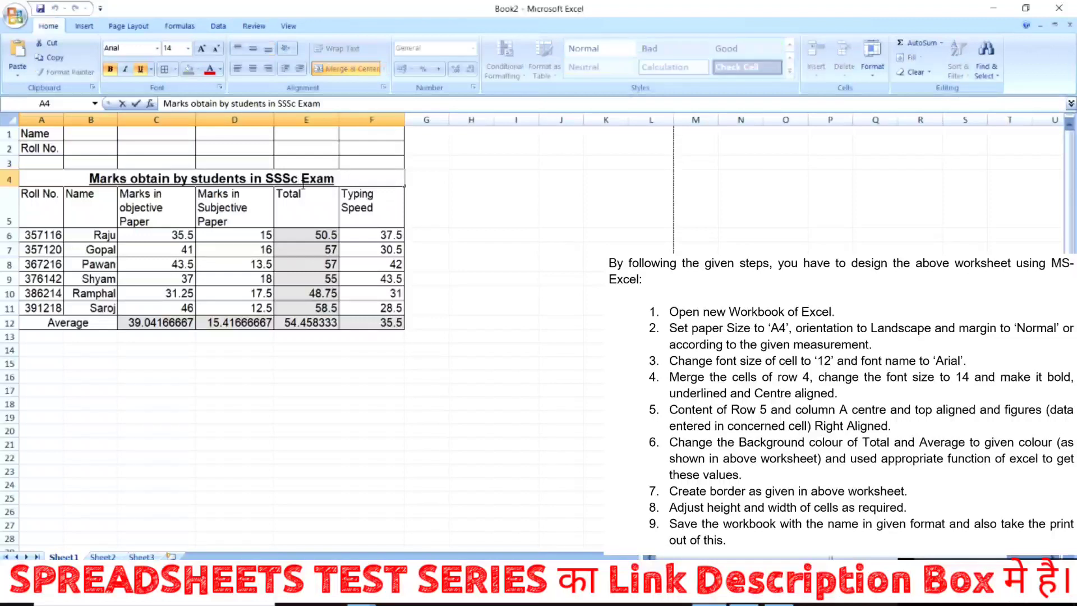
key("BackSpace")
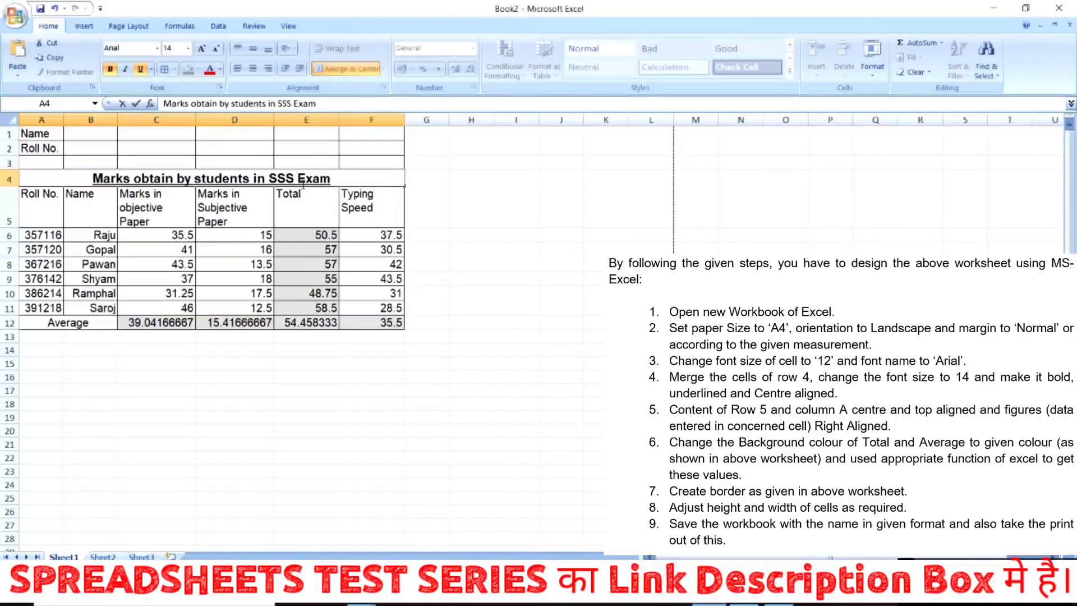
type("C")
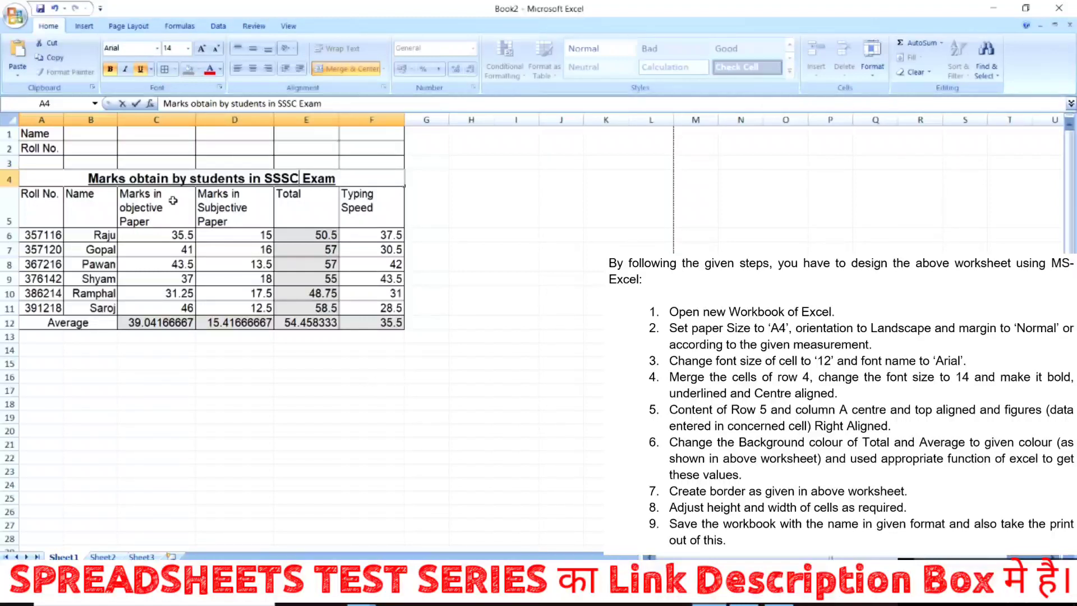
left_click(163, 375)
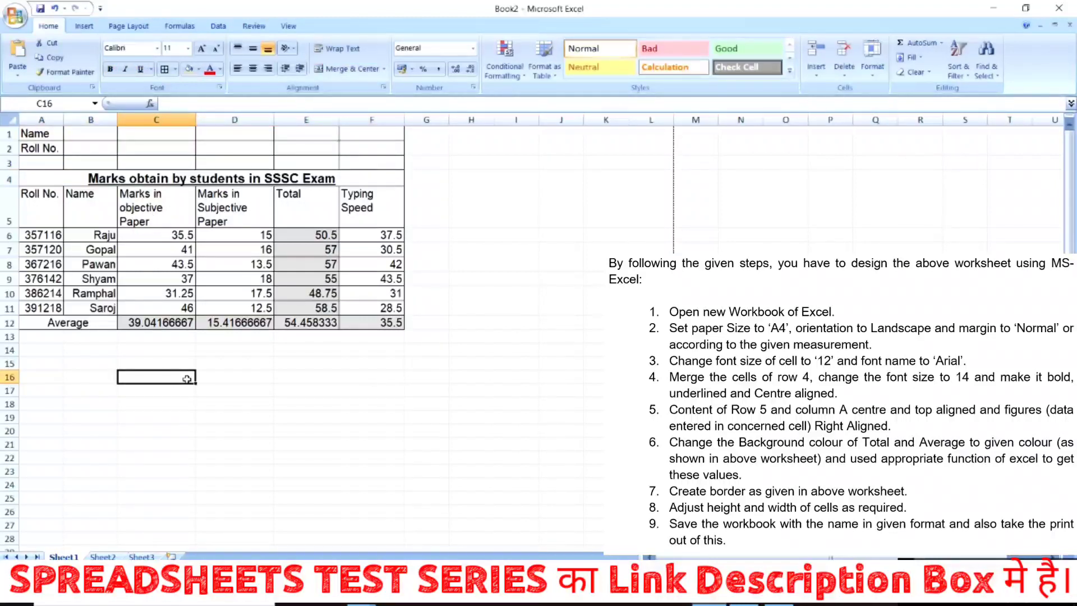